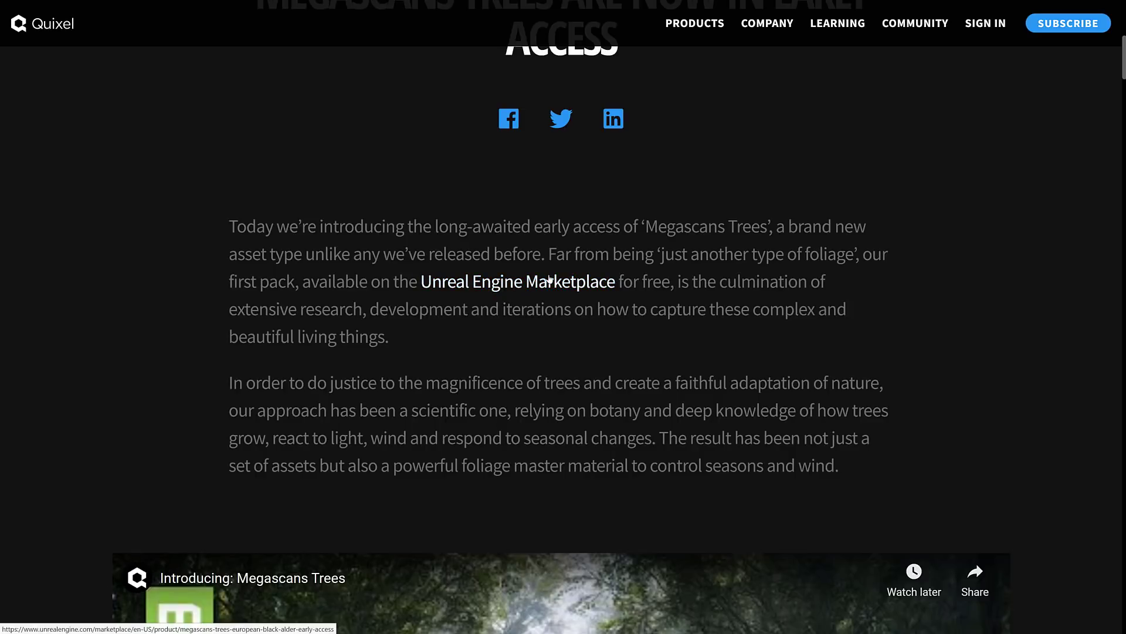
- Switch from the browser to the Unreal Editor with the BlackAlder_Asset_Zoo level
key(alt+Tab)
key(alt+Tab)
key(alt+Tab)
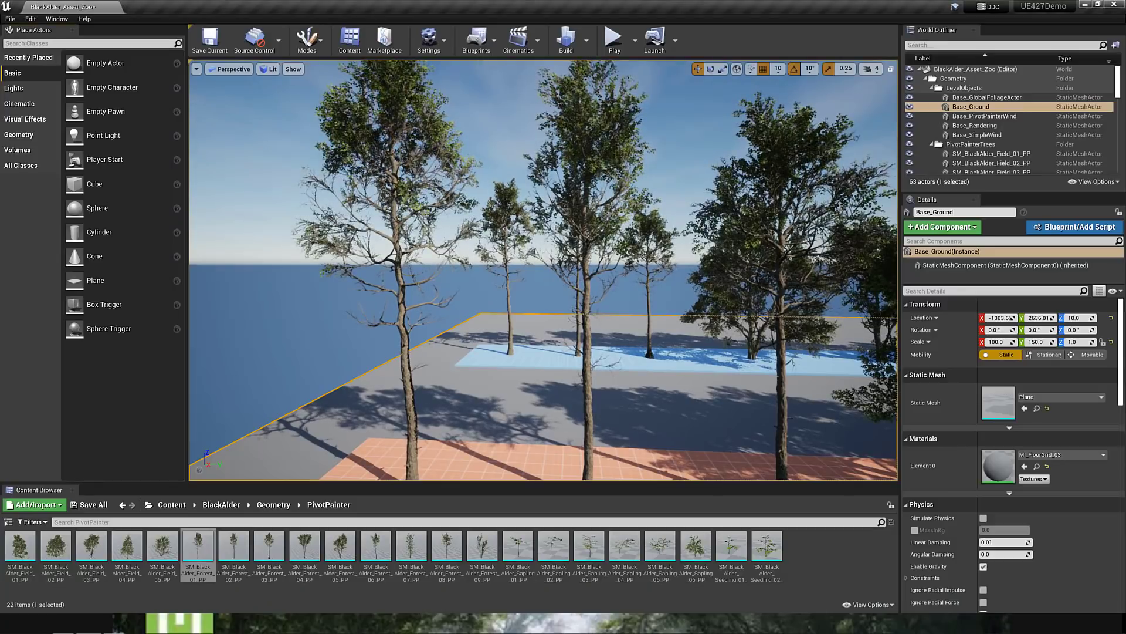
- Examine the black alder seedlings, saplings, field trees and forest trees along the blue and red strips of the level
drag(629, 266, 639, 235)
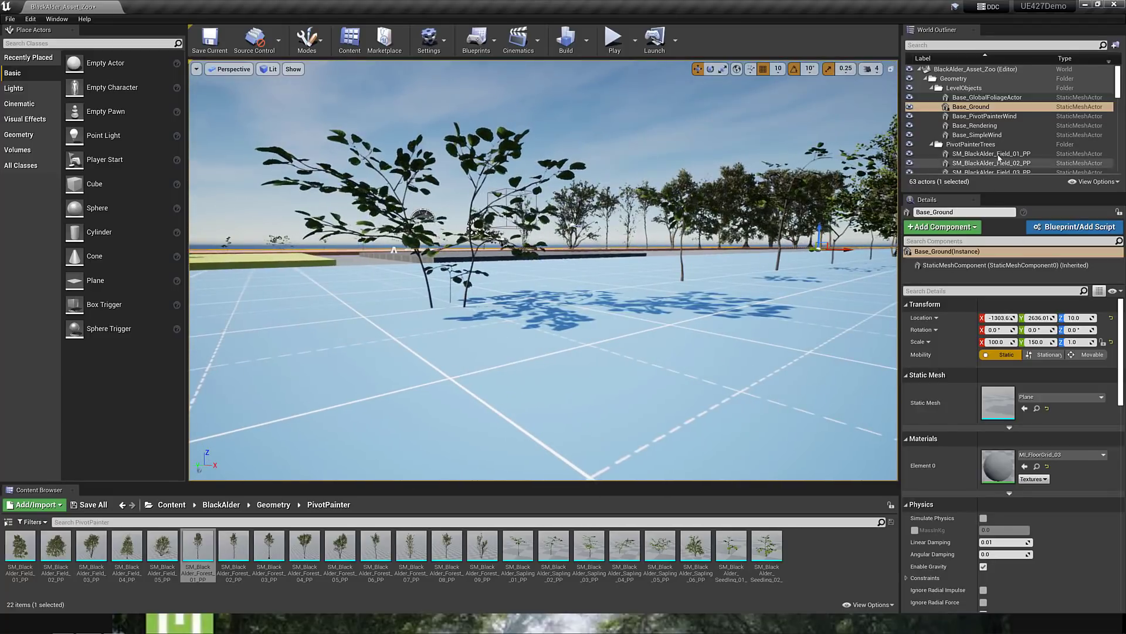
scroll(955, 145, down, 5)
scroll(955, 145, down, 5)
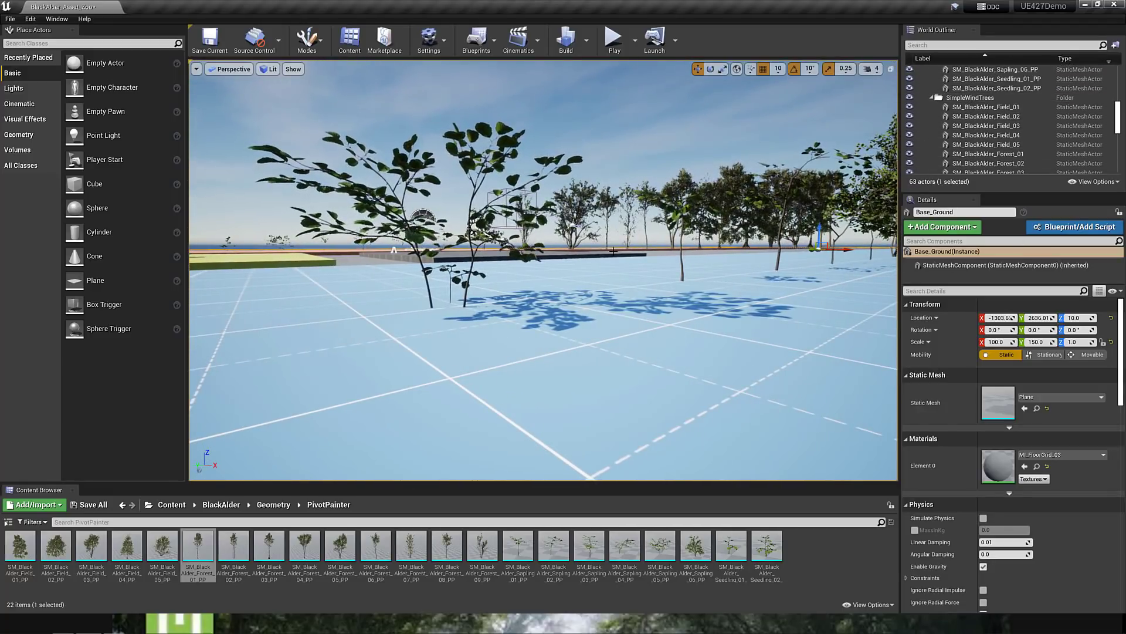
key(w)
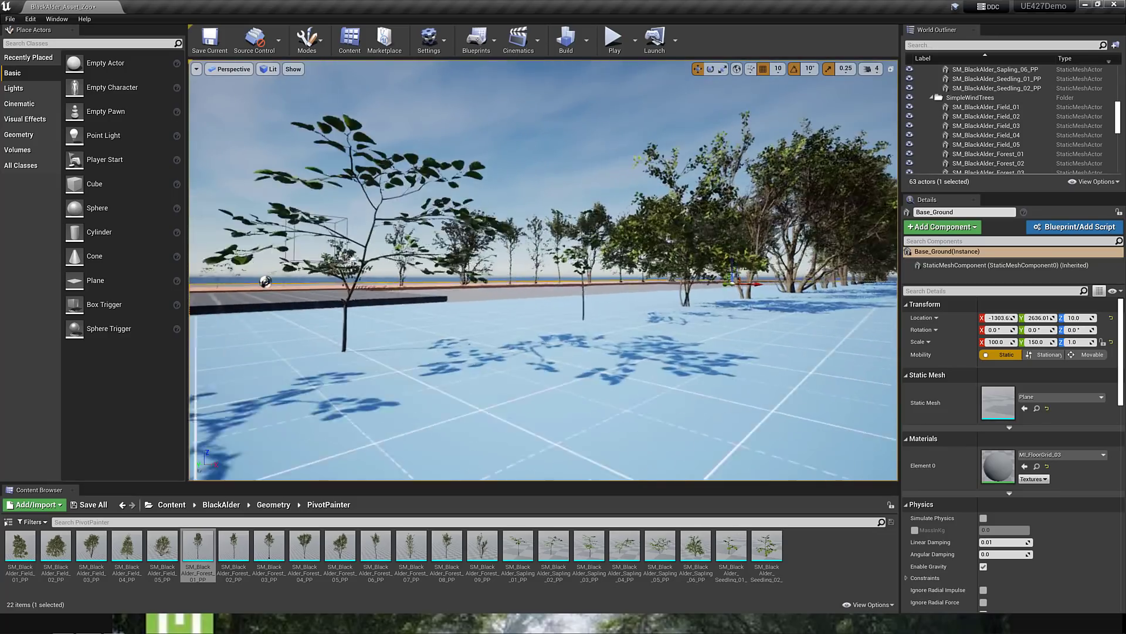
key(w)
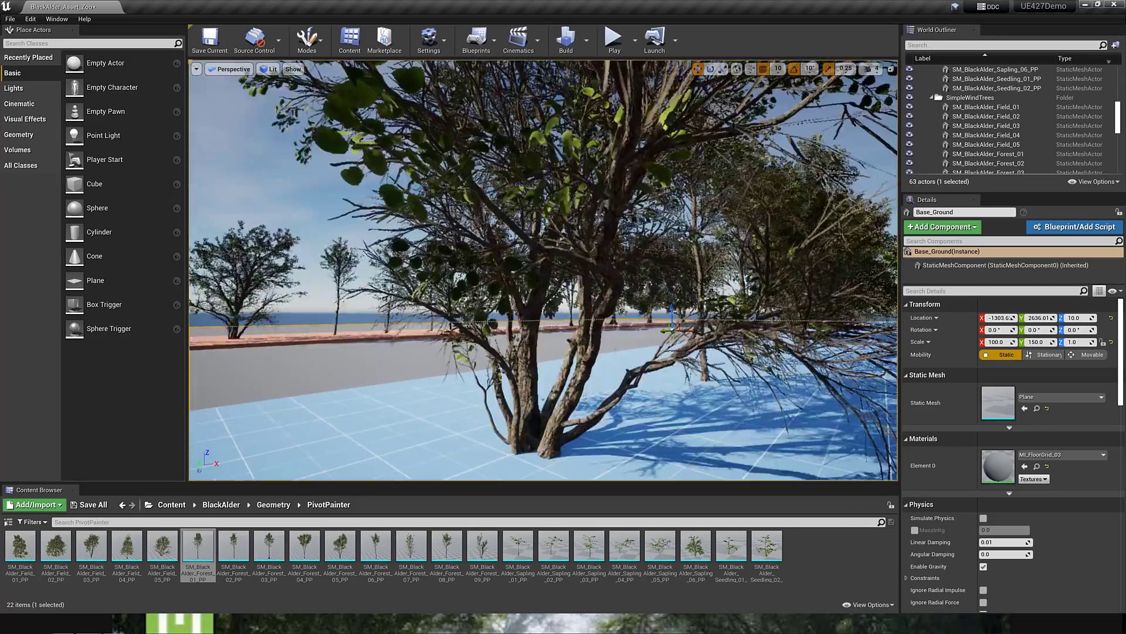
key(w)
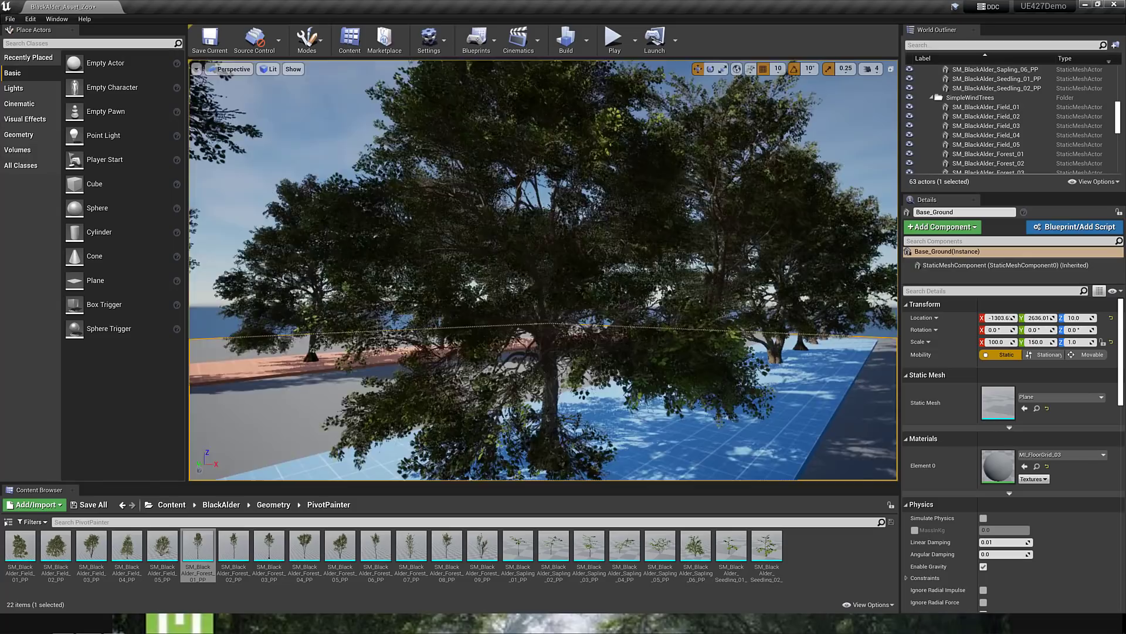
key(w)
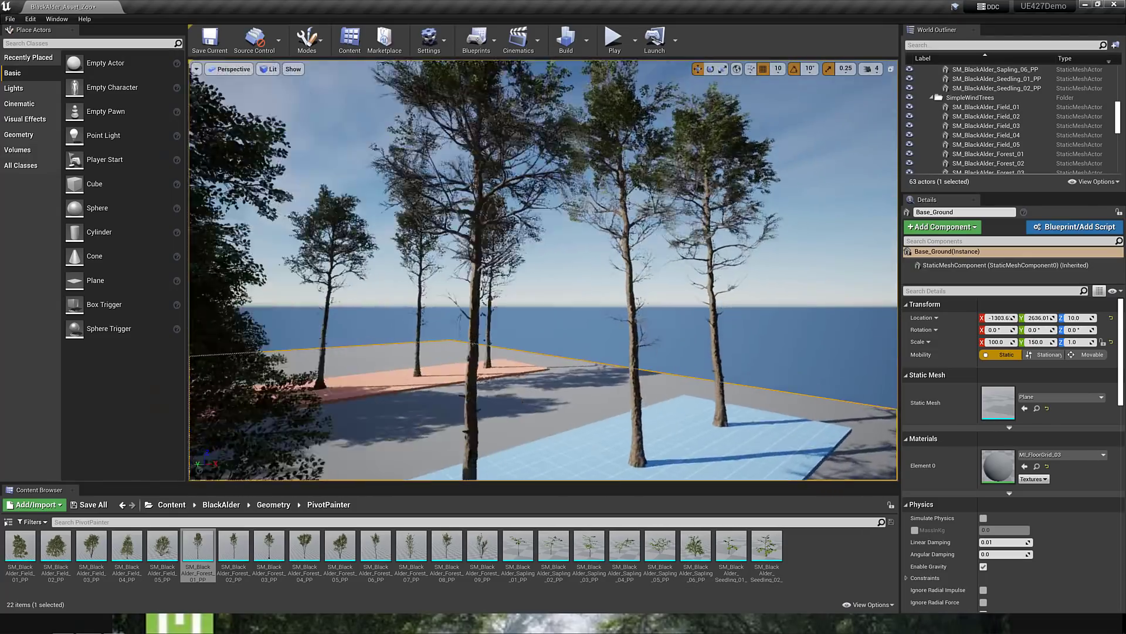
key(d)
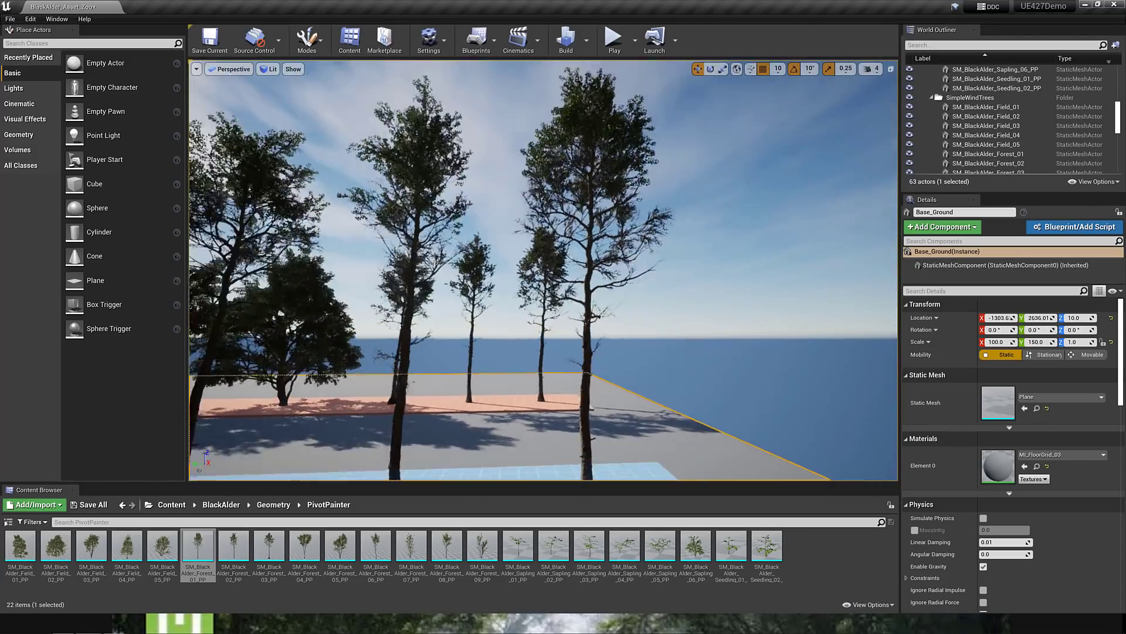
key(d)
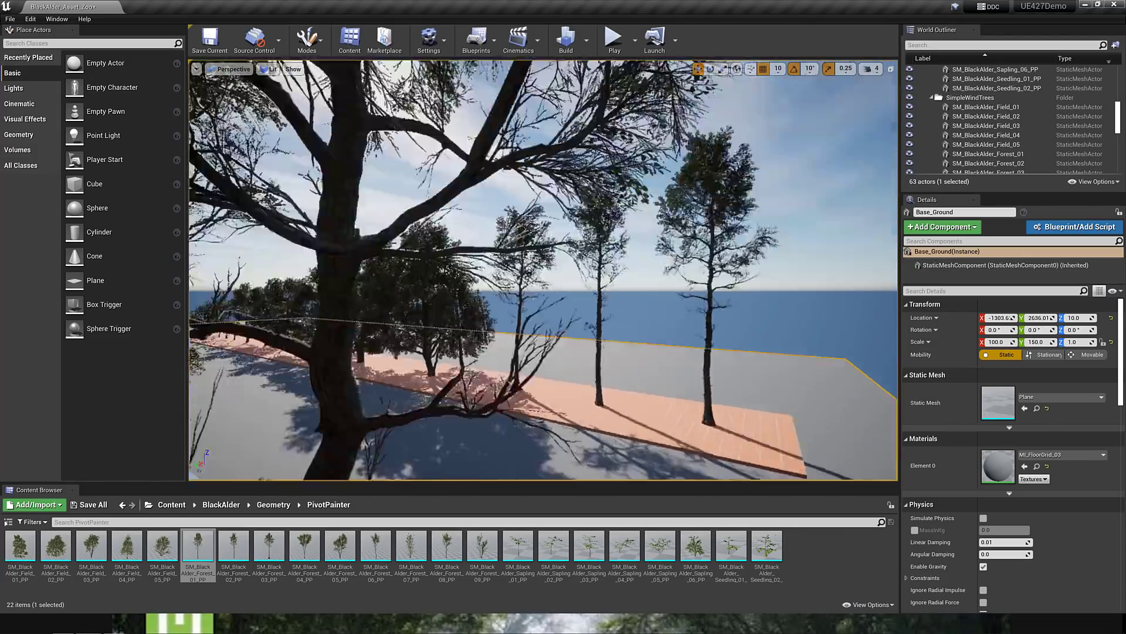
key(w)
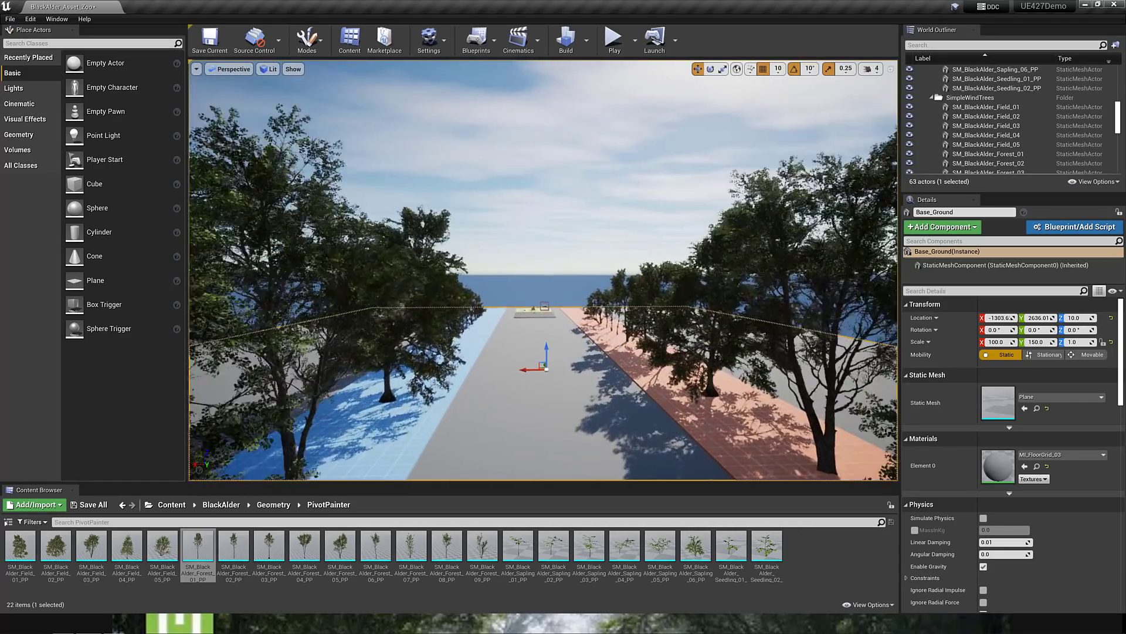
- Select BP_GlobalFoliageActor on the yellow platform, try strong wind values, and settle its Wind Strength at about 17.3
scroll(543, 270, up, 10)
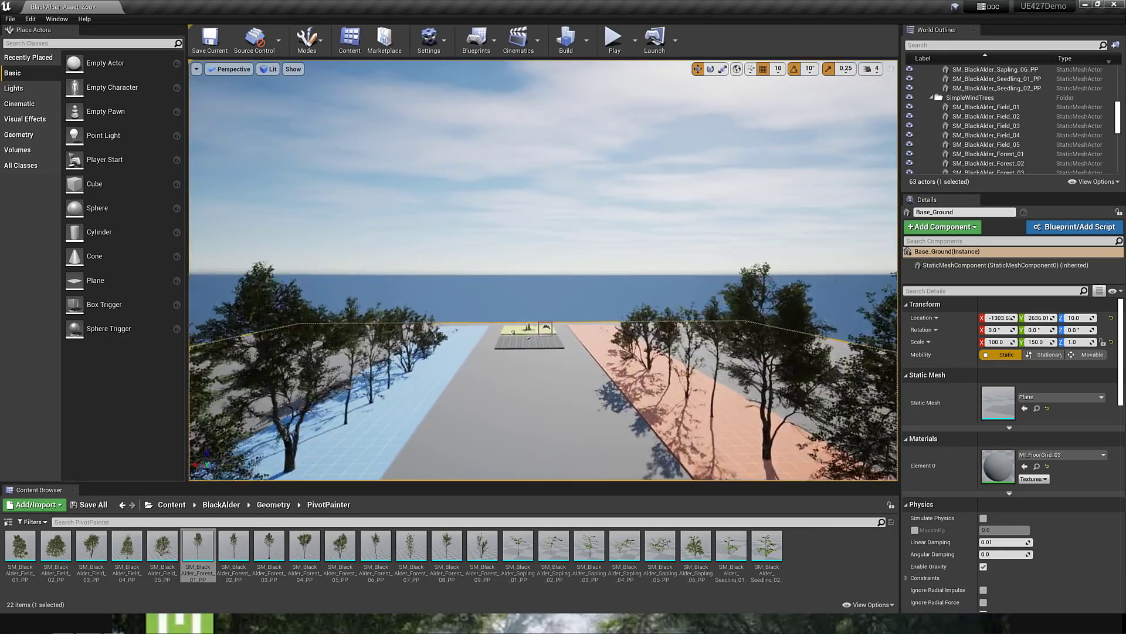
scroll(544, 270, up, 15)
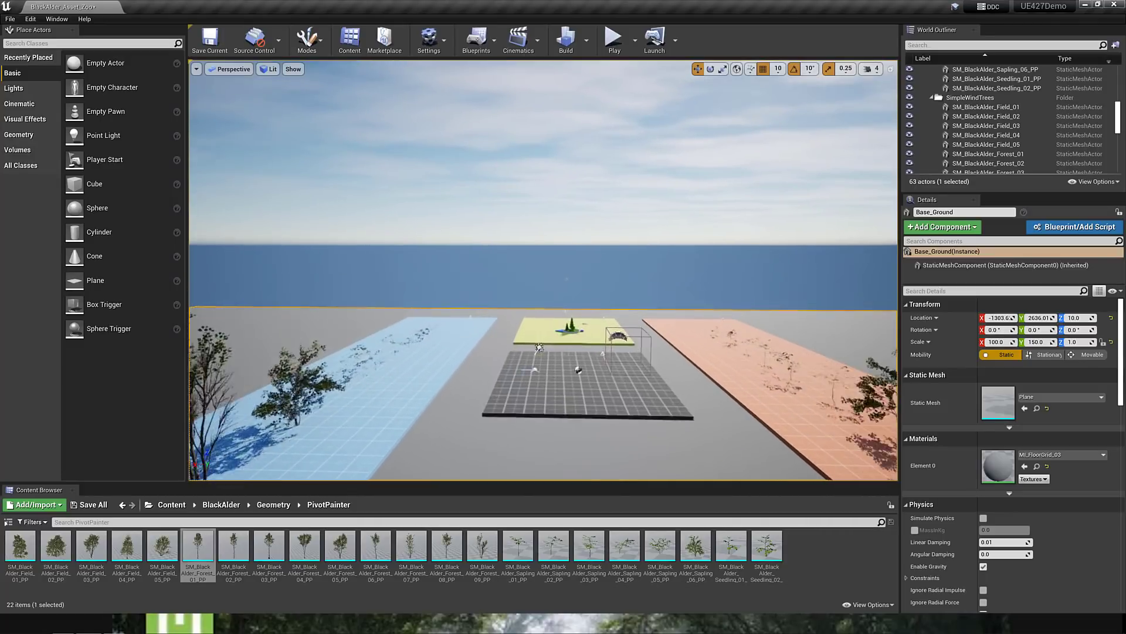
drag(543, 269, 544, 375)
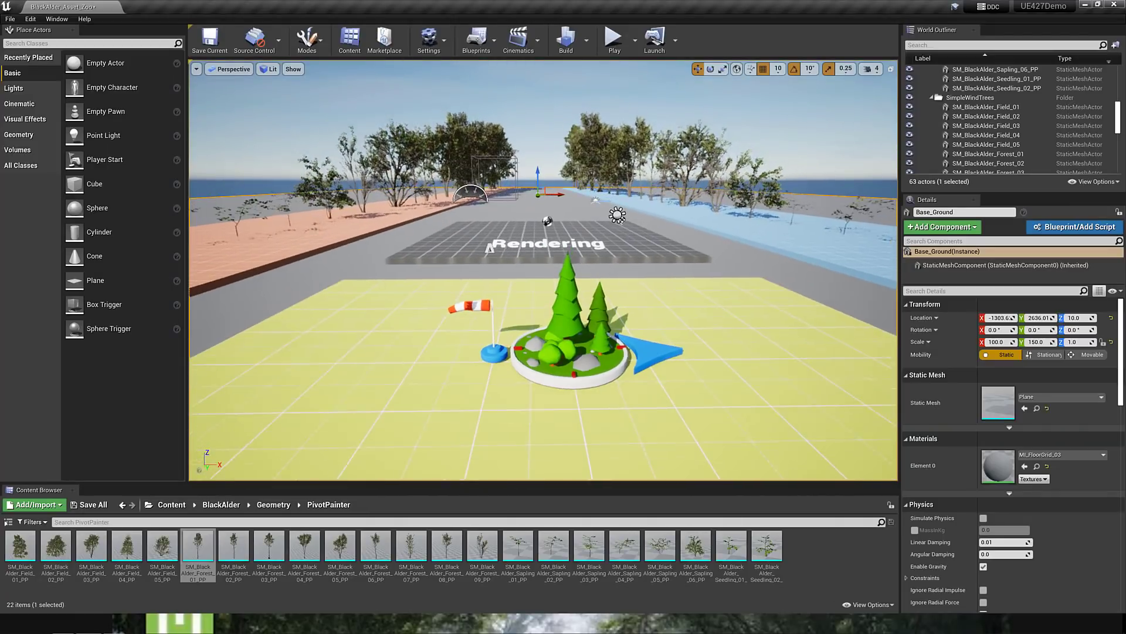
click(567, 334)
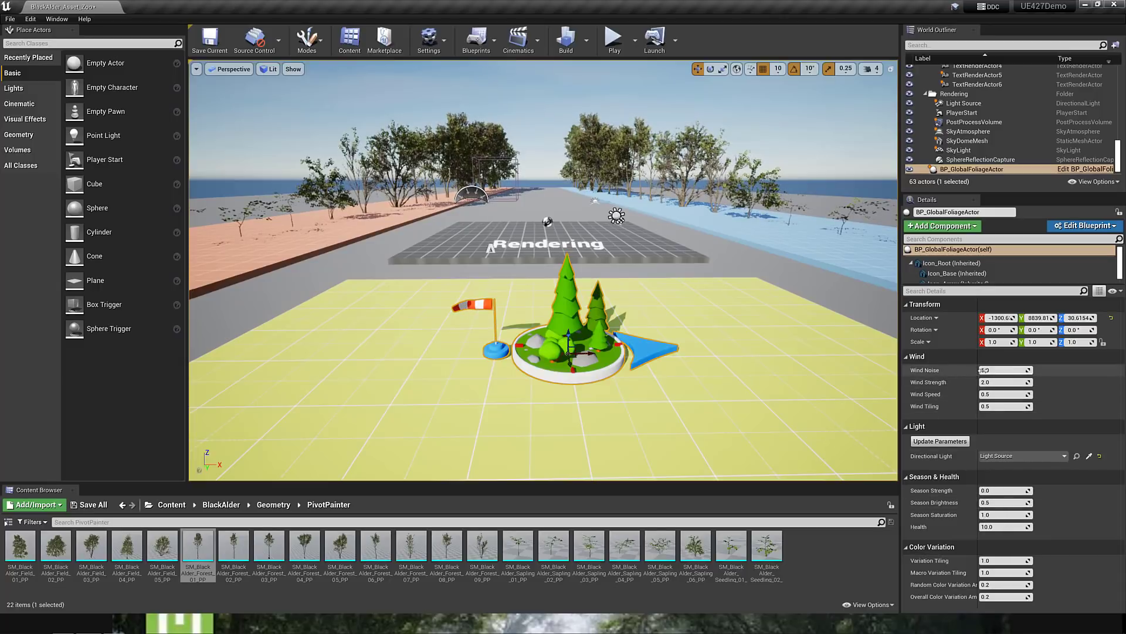
drag(992, 382, 1001, 382)
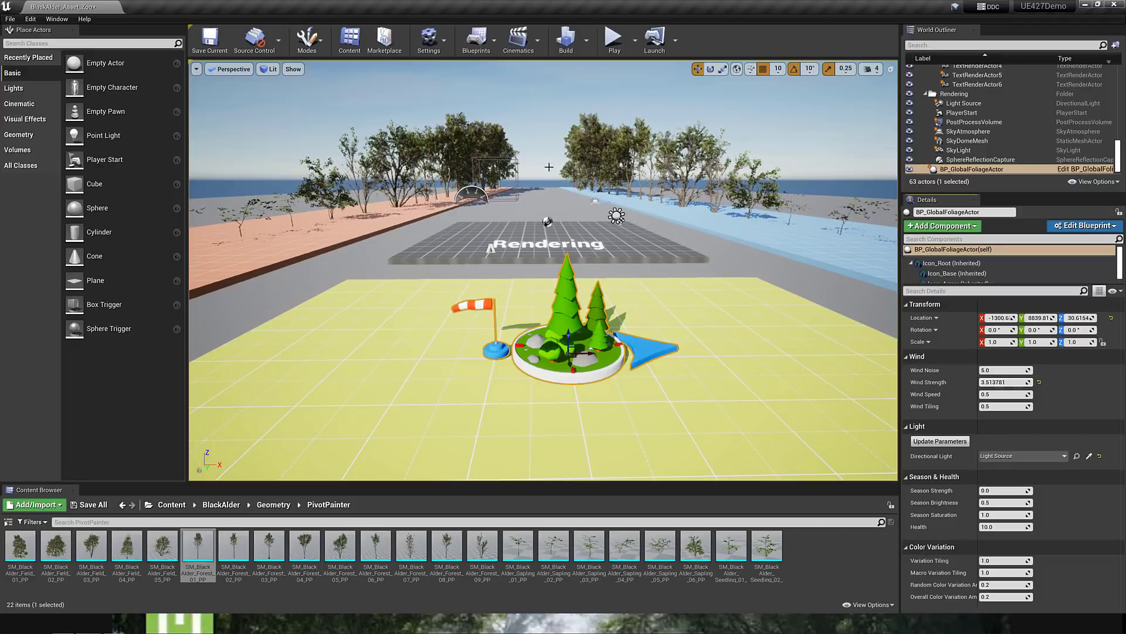
drag(997, 382, 1032, 381)
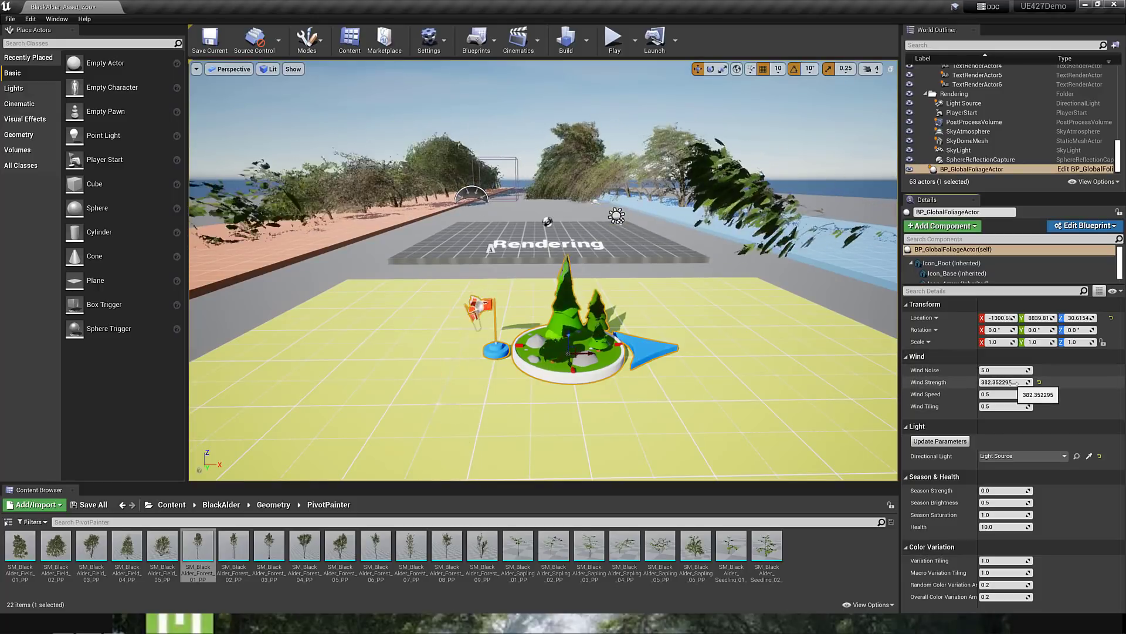
drag(1008, 382, 976, 382)
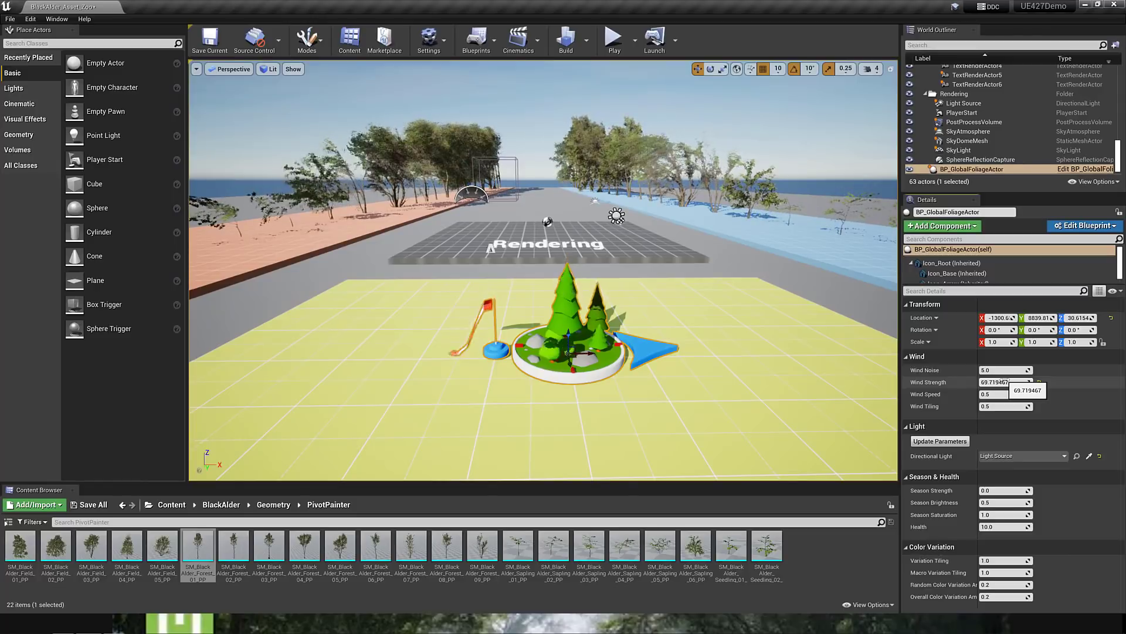
drag(1008, 383, 969, 381)
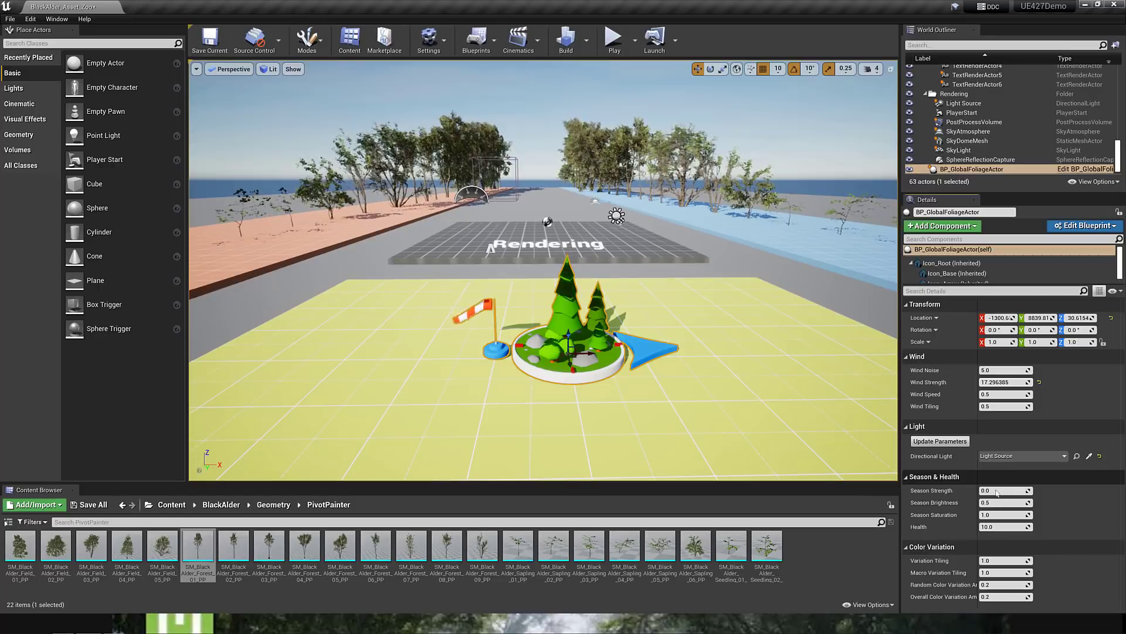
- Set Season Strength to about 0.48, Brightness 0.82, Saturation 1.8, Health 13.1, Variation Tiling 2.21, Macro Variation Tiling 1.23 and Random Color Variation 0.47
drag(997, 490, 1006, 490)
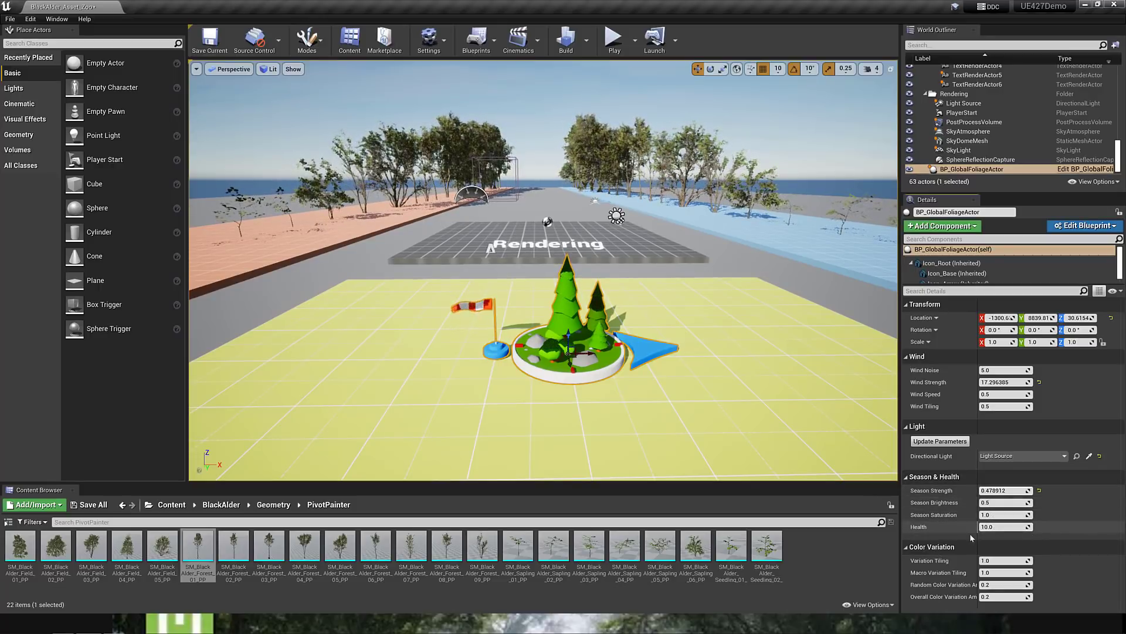
drag(994, 502, 1003, 502)
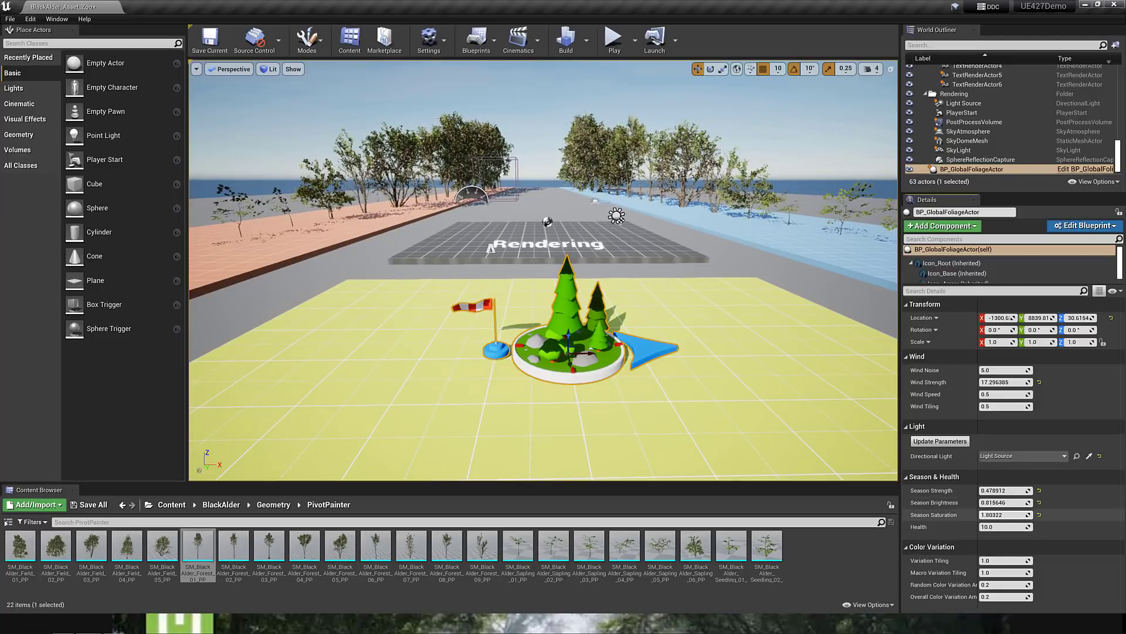
drag(976, 529, 998, 529)
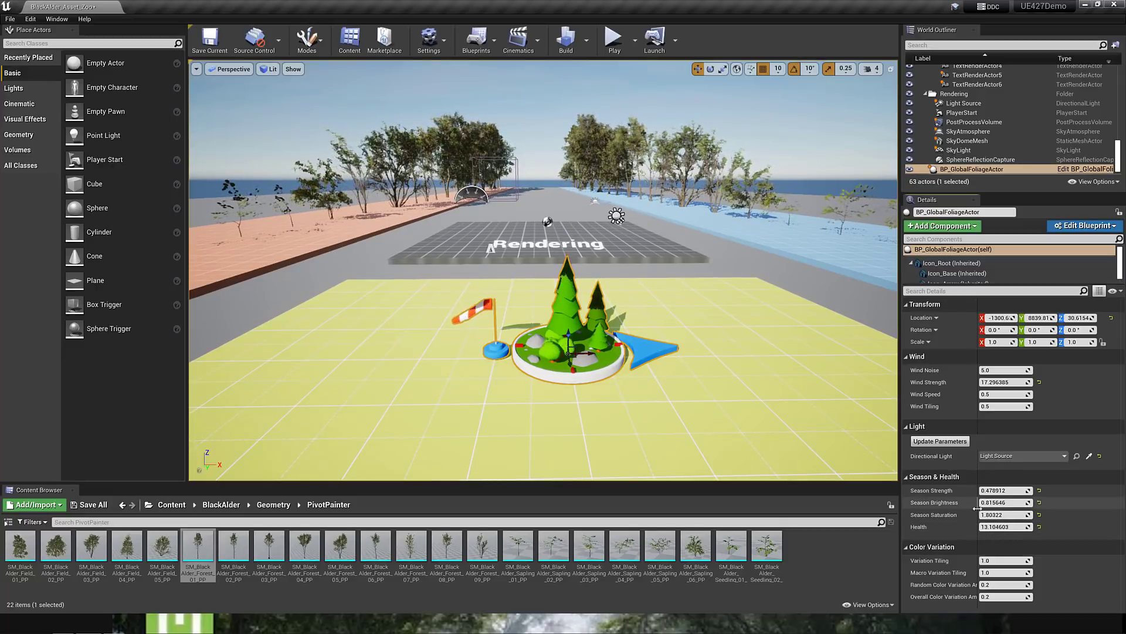
drag(998, 561, 1004, 585)
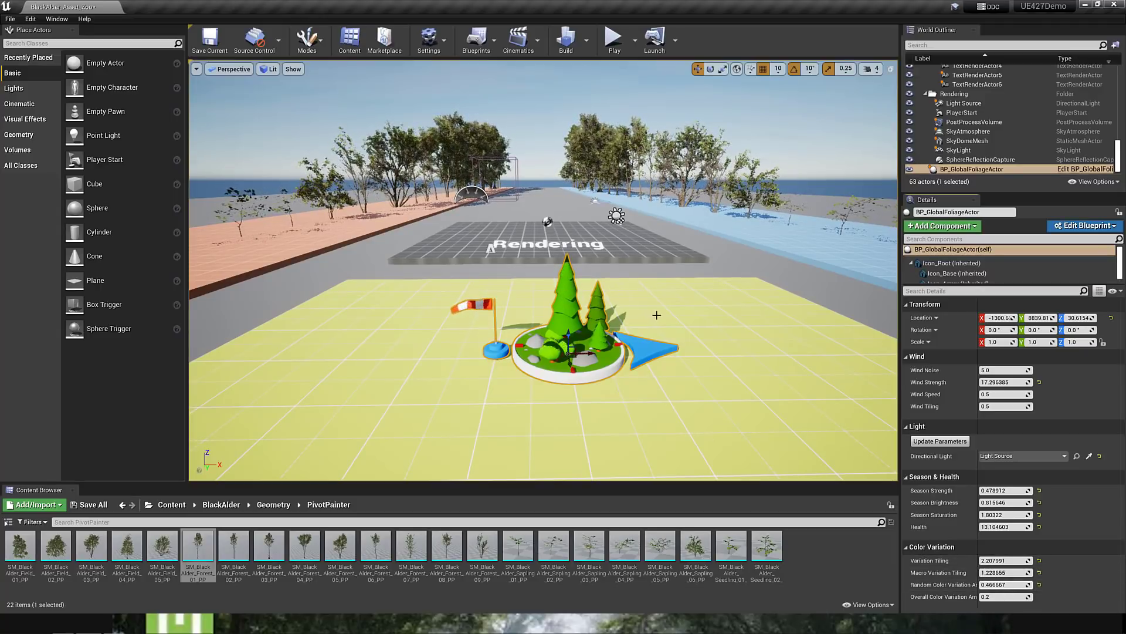
- Examine how the tree rows look and sway under the changed wind, season, health and color variation settings
key(w)
drag(655, 314, 554, 333)
key(a)
key(w)
key(s)
key(w)
key(w)
key(s)
key(e)
key(w)
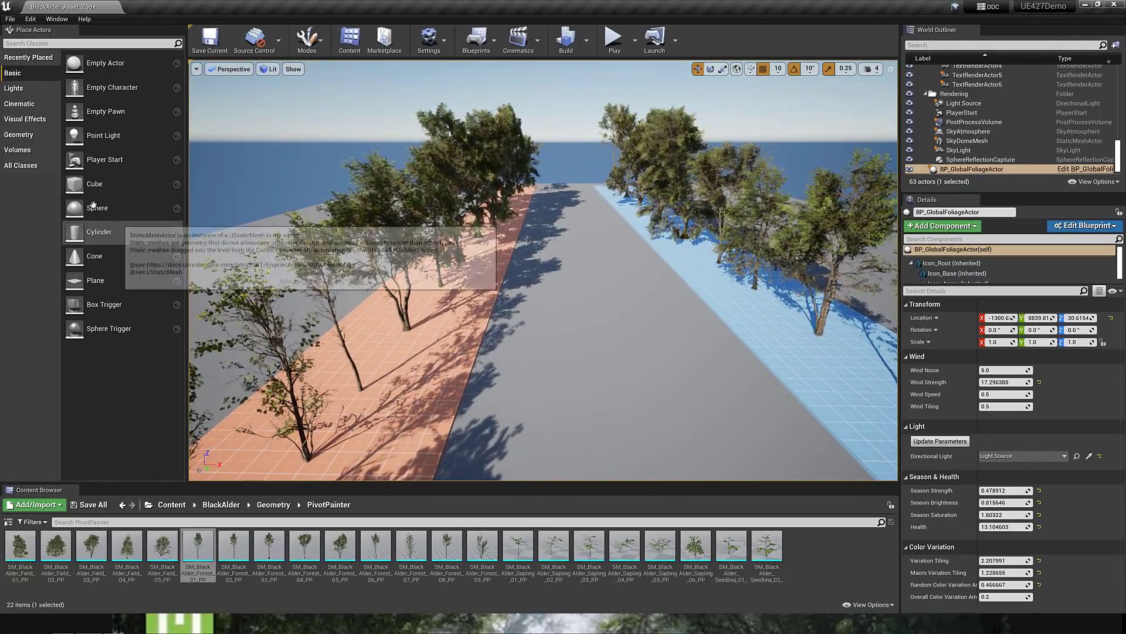
- Enter Foliage mode and add the SM_BlackAlder_Field 01, 02 and 03 PivotPainter meshes as foliage types
click(303, 46)
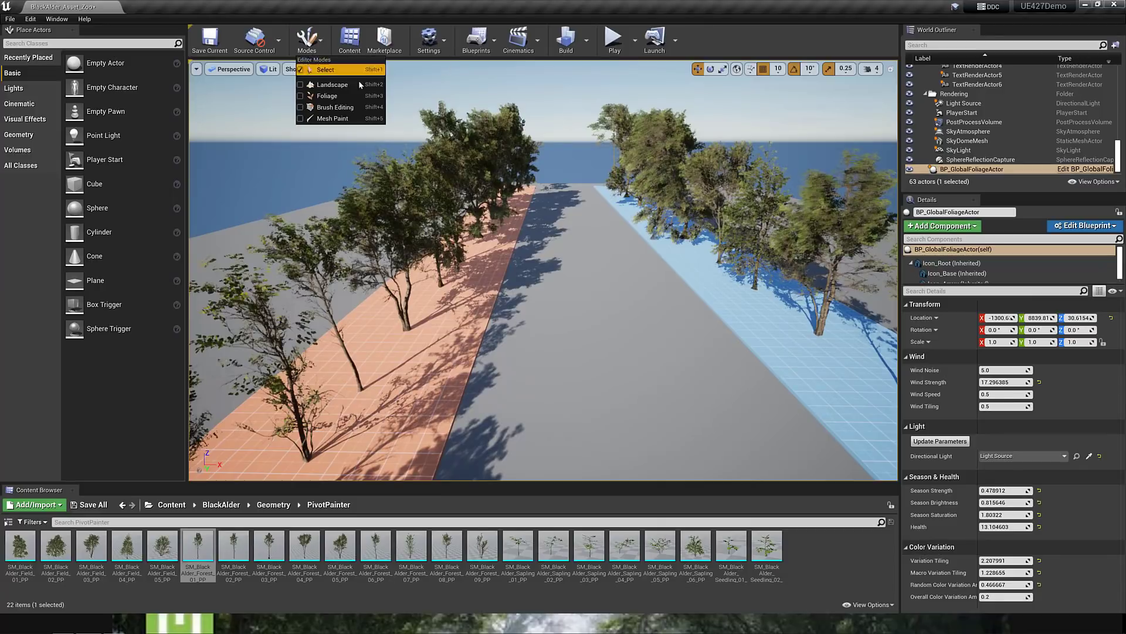
click(326, 97)
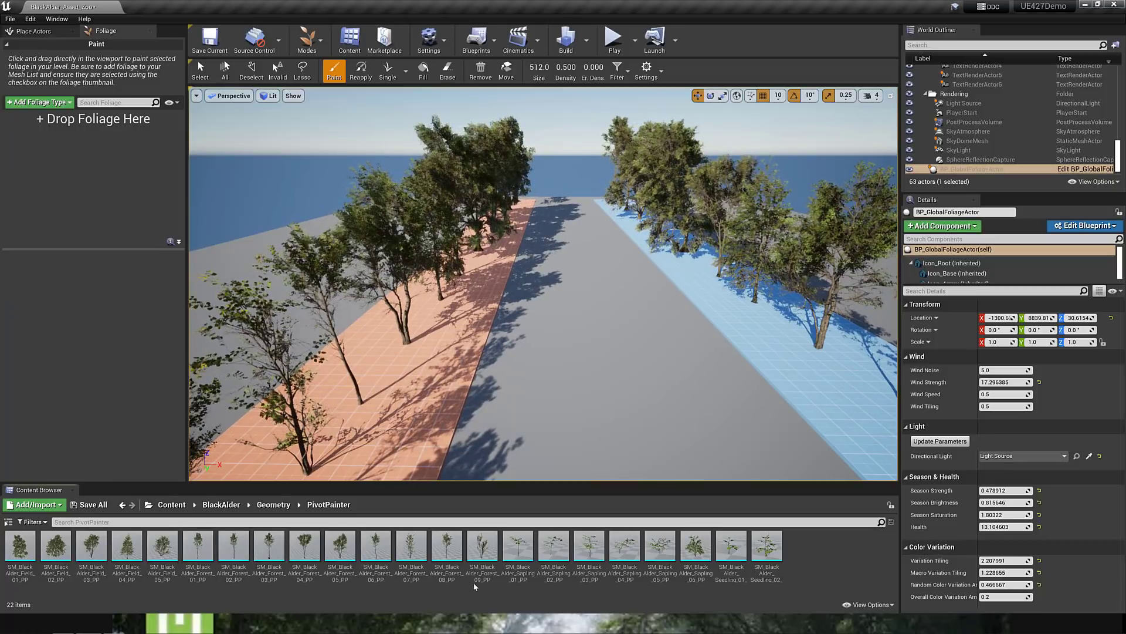
drag(20, 548, 37, 188)
drag(56, 545, 88, 184)
drag(95, 538, 76, 182)
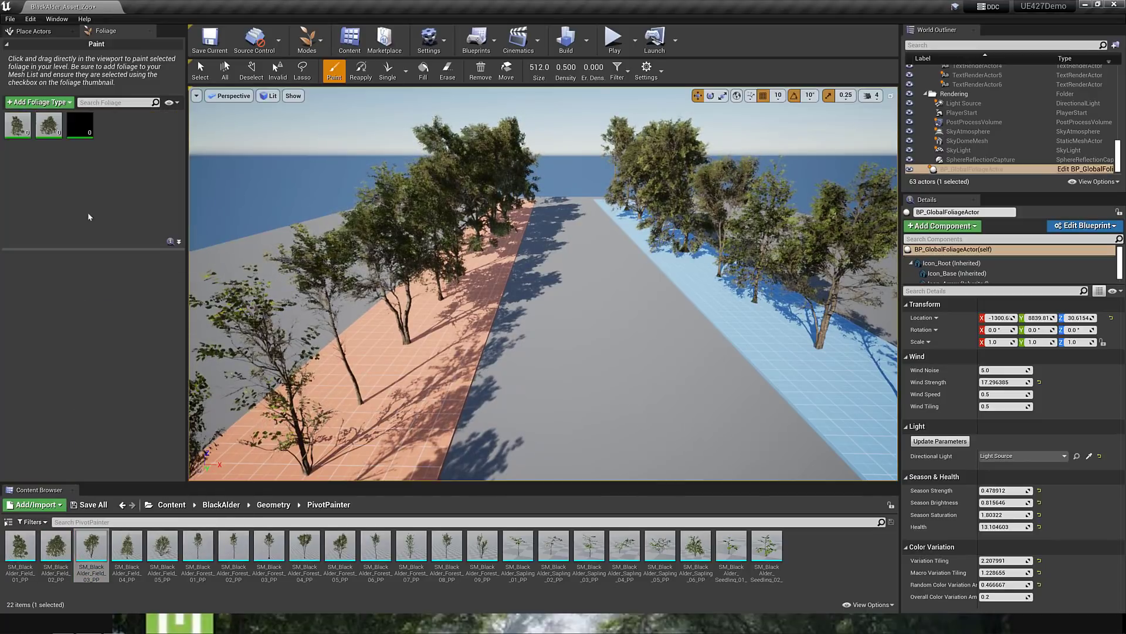
- Add the SM_BlackAlder_Forest 01, 05 and 09 PivotPainter meshes to the foliage types
click(197, 548)
drag(180, 505, 141, 188)
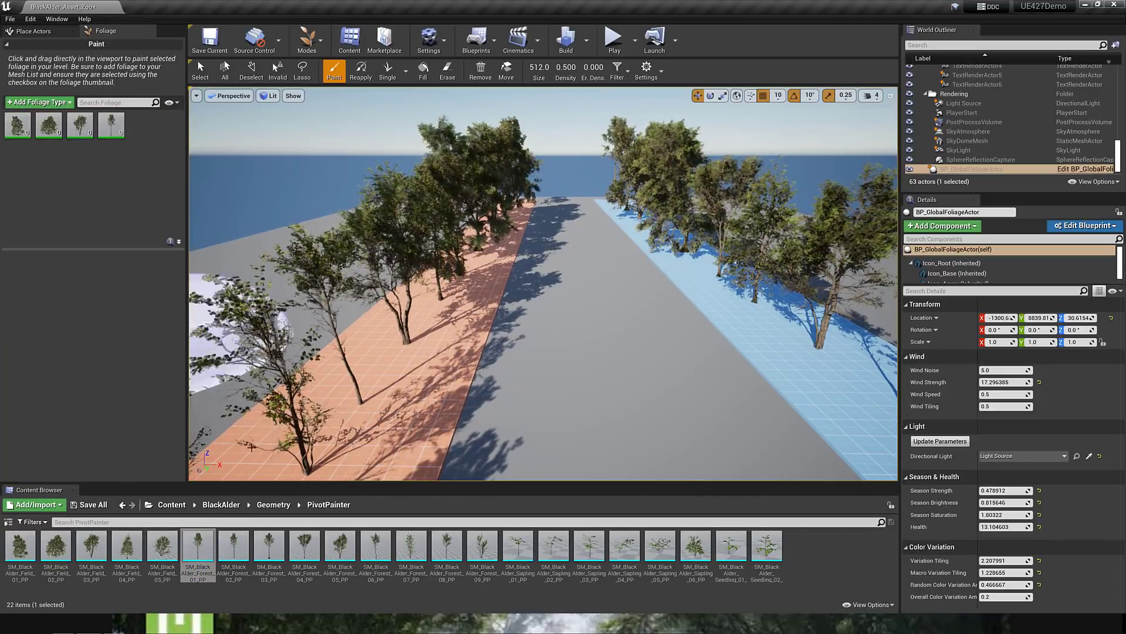
drag(339, 540, 147, 197)
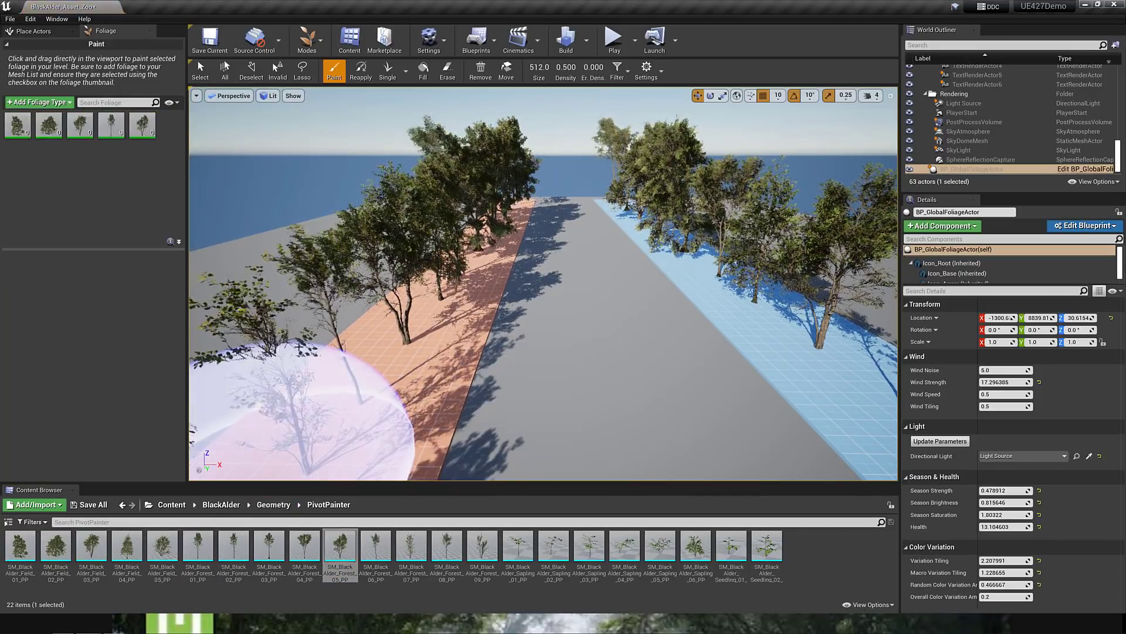
click(482, 549)
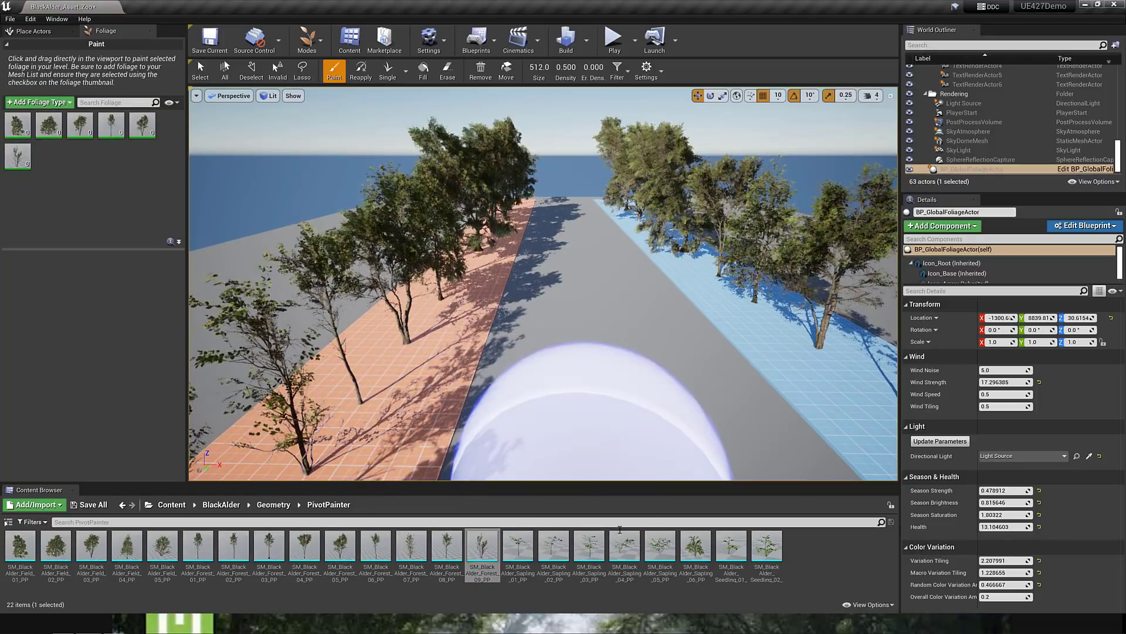
- Add the SM_BlackAlder_Sapling 05 and 06 and SM_BlackAlder_Seedling 01 PivotPainter meshes to the foliage types
drag(660, 548, 151, 188)
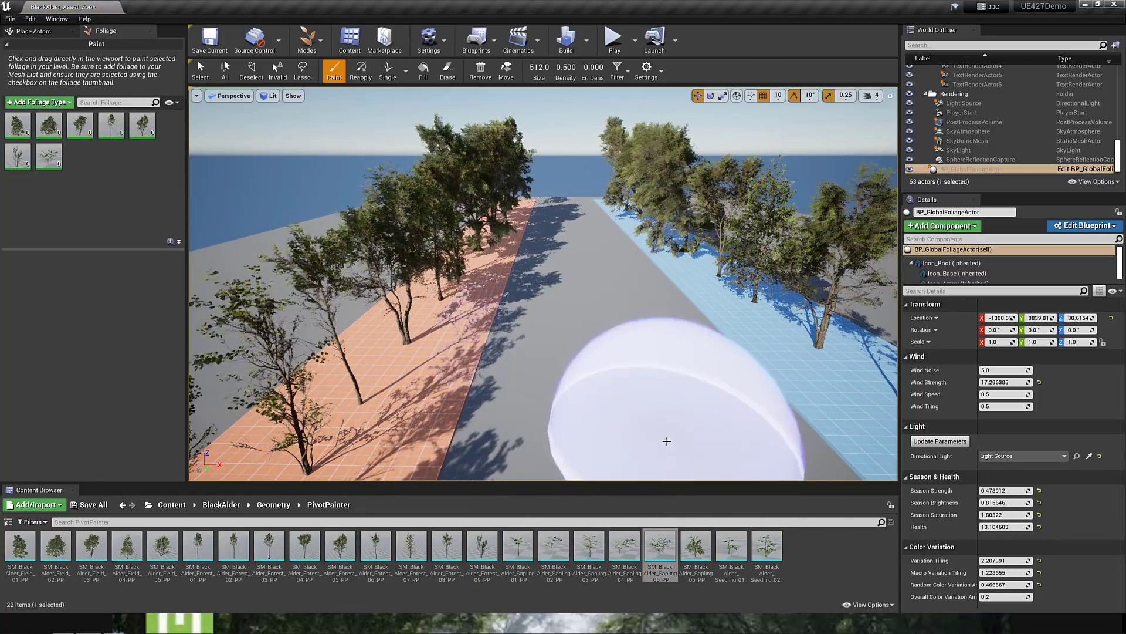
drag(696, 549, 96, 170)
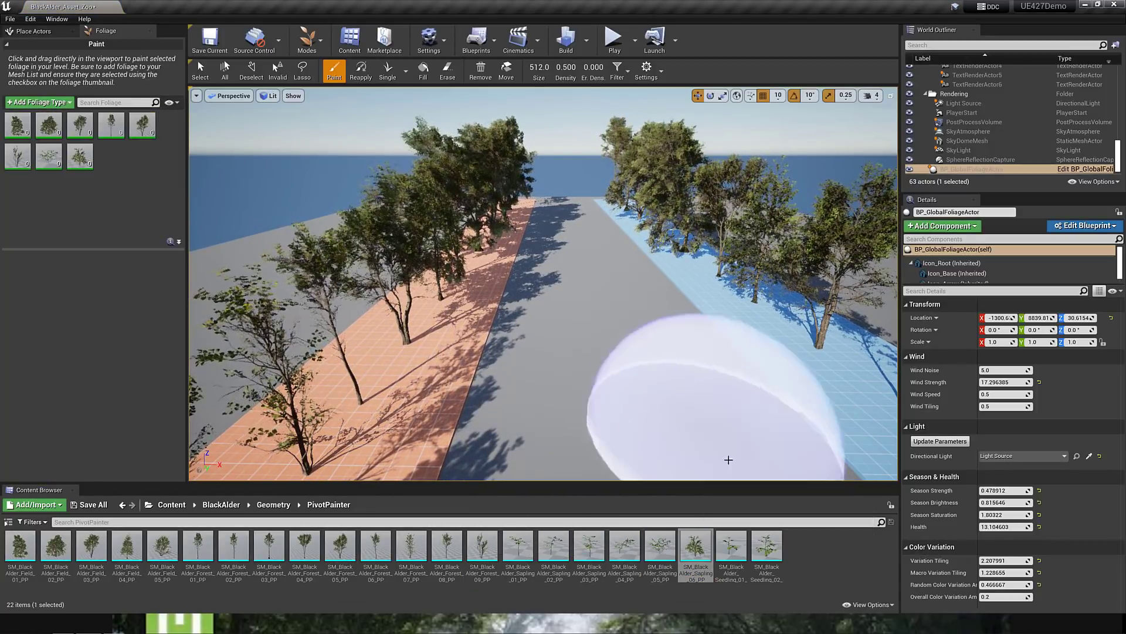
mouse_move(741, 557)
mouse_down()
mouse_move(310, 362)
mouse_move(97, 176)
mouse_up()
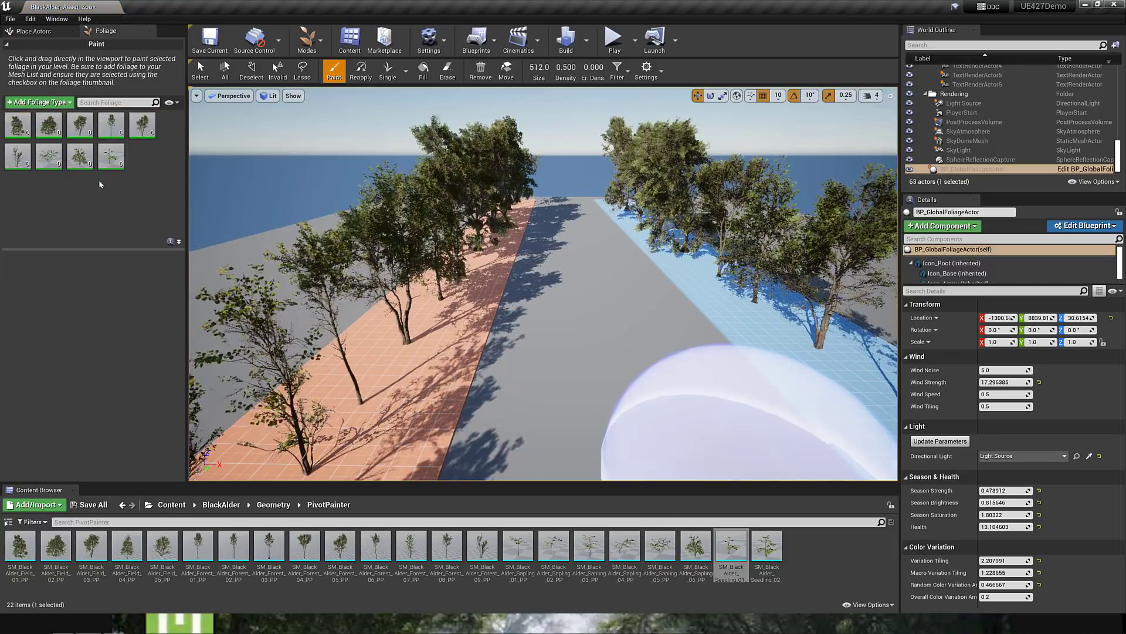
- Paint the nine foliage types onto the gray ground between the two tree rows with the 512 brush at 0.5 density
click(565, 315)
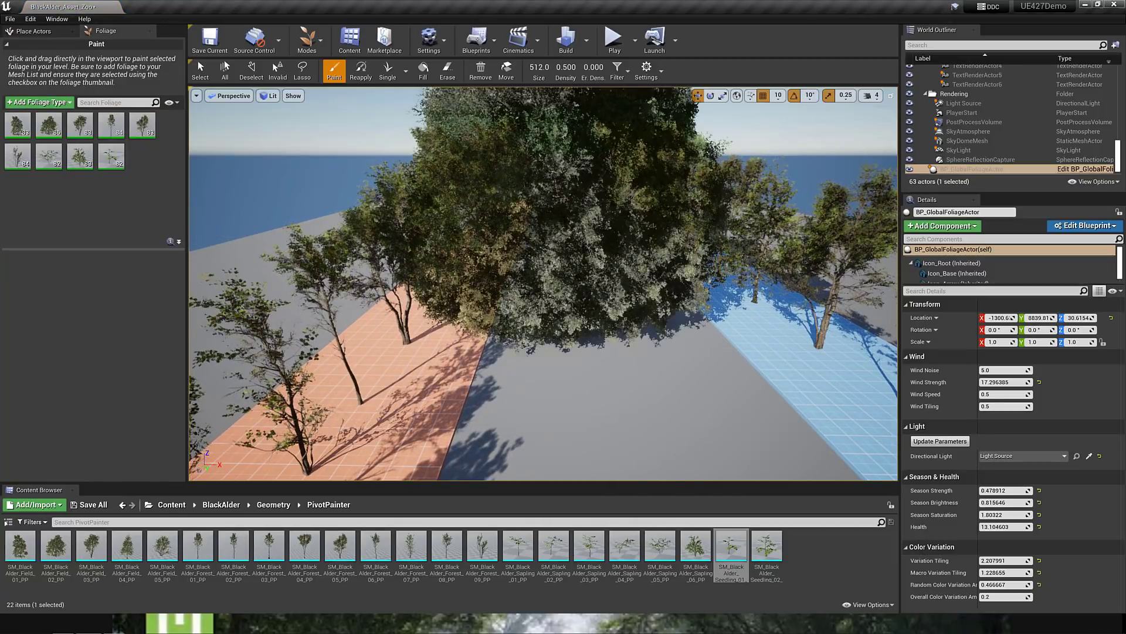
click(562, 398)
scroll(562, 398, down, 1)
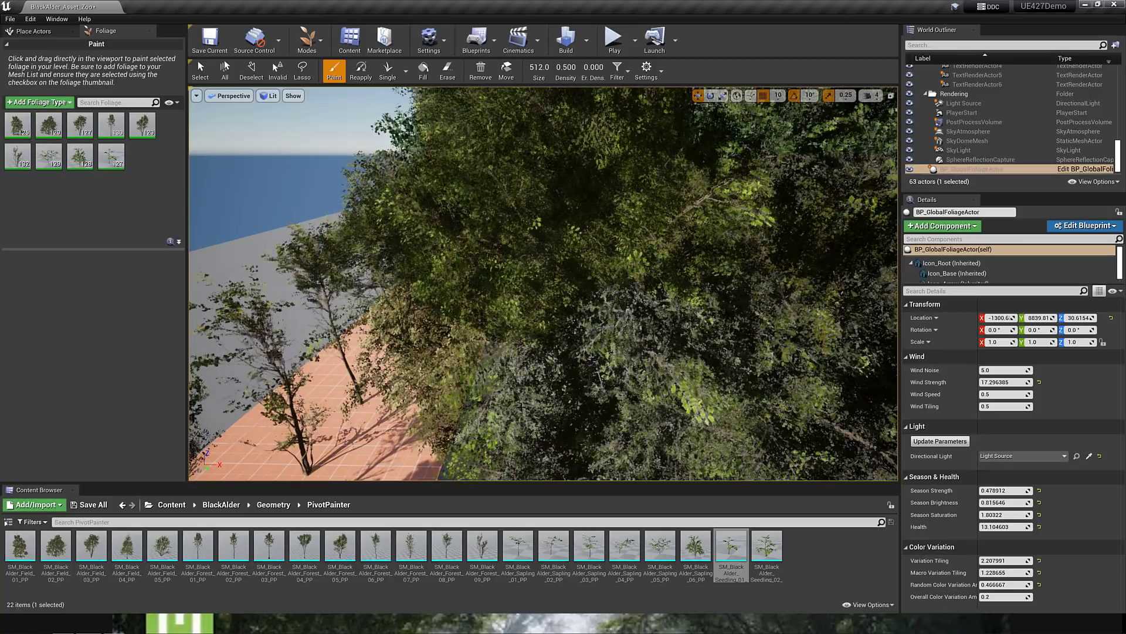
scroll(543, 283, down, 2)
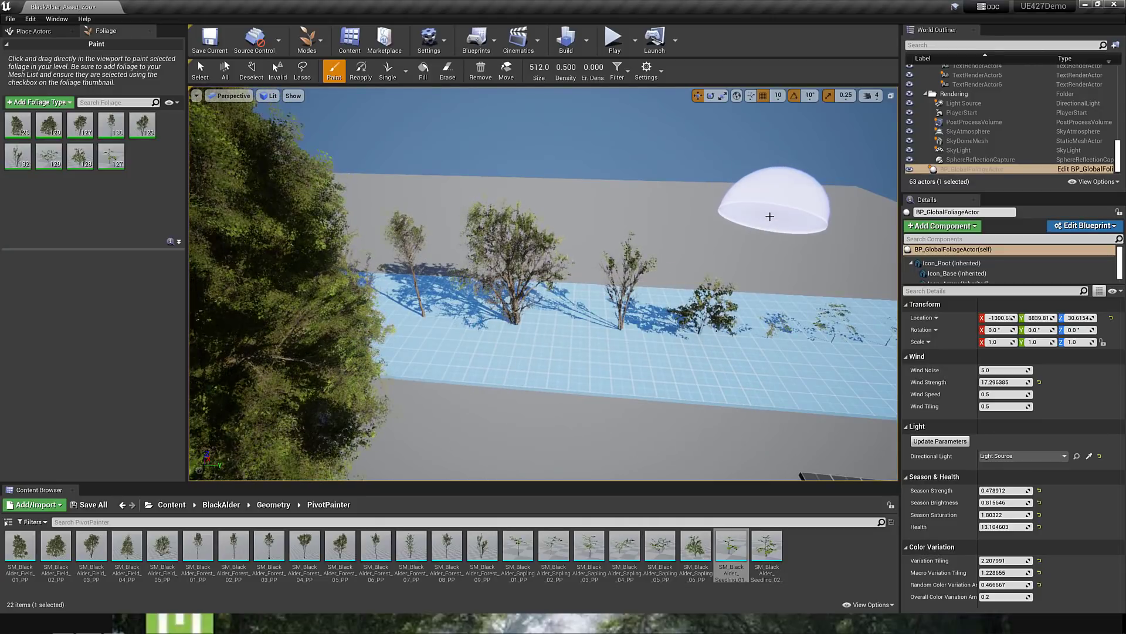
- Paint a tree patch on the gray ground behind the blue Simple Wind strip, then another across the row at 0.18 density
click(769, 216)
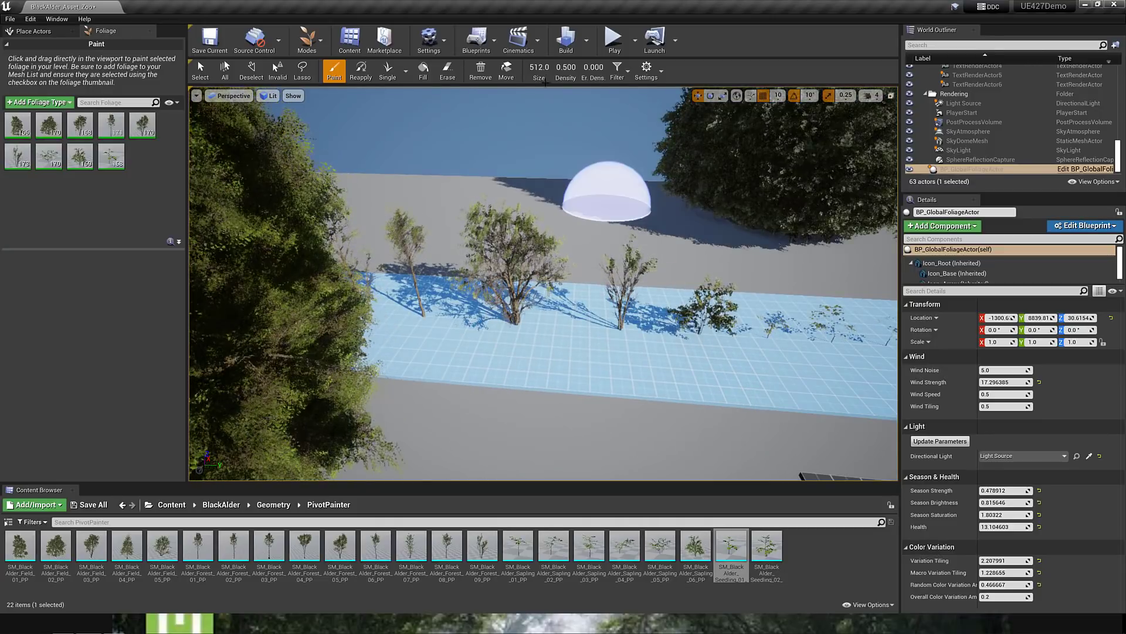
mouse_move(566, 69)
mouse_down()
mouse_move(537, 68)
mouse_move(547, 68)
mouse_up()
click(505, 206)
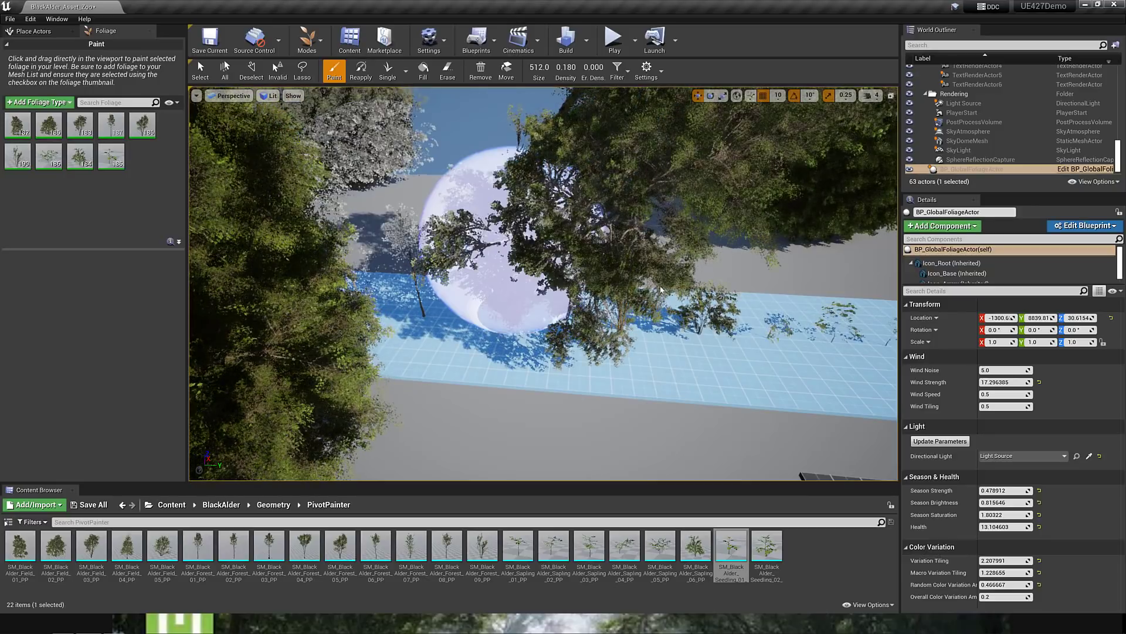
key(s)
key(d)
scroll(587, 270, down, 3)
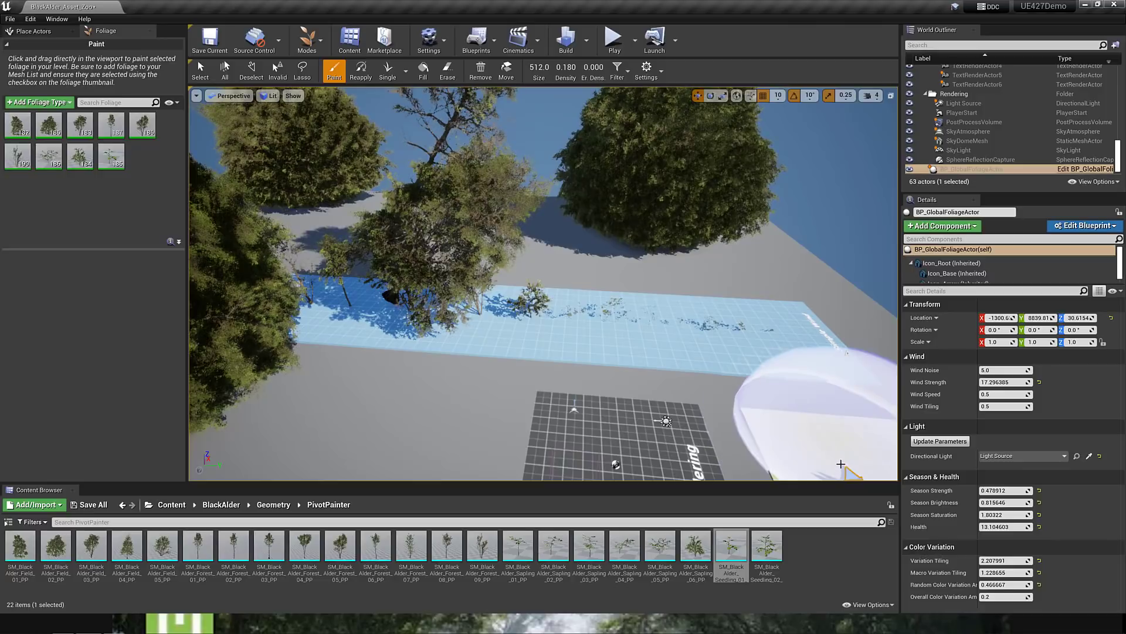
- Leave Foliage mode and return the editor to Select mode
click(200, 70)
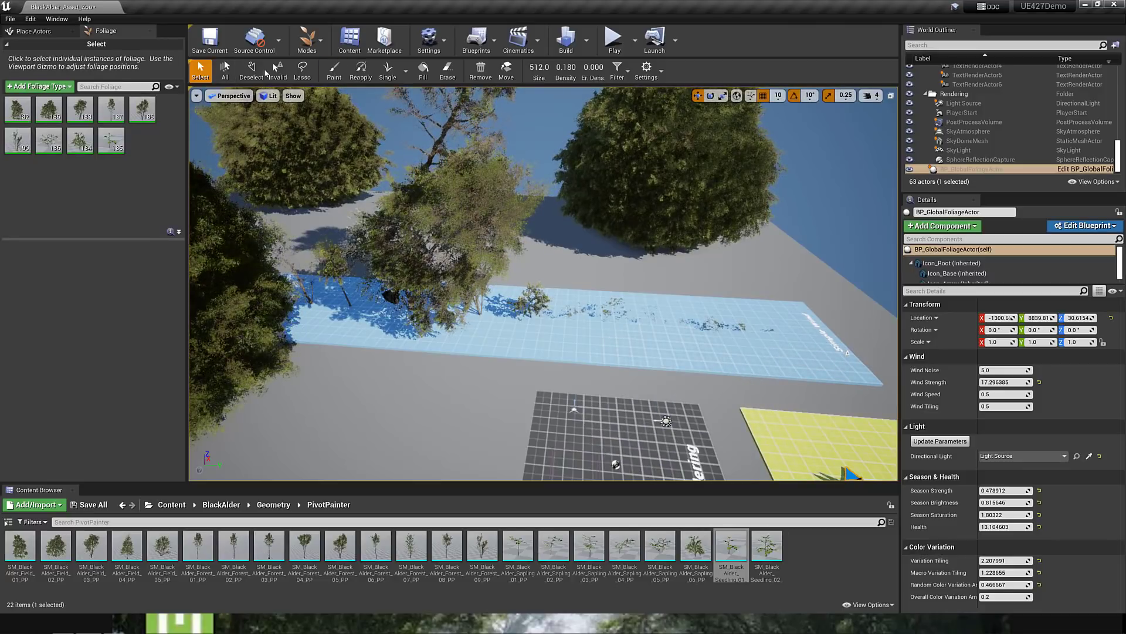
click(307, 40)
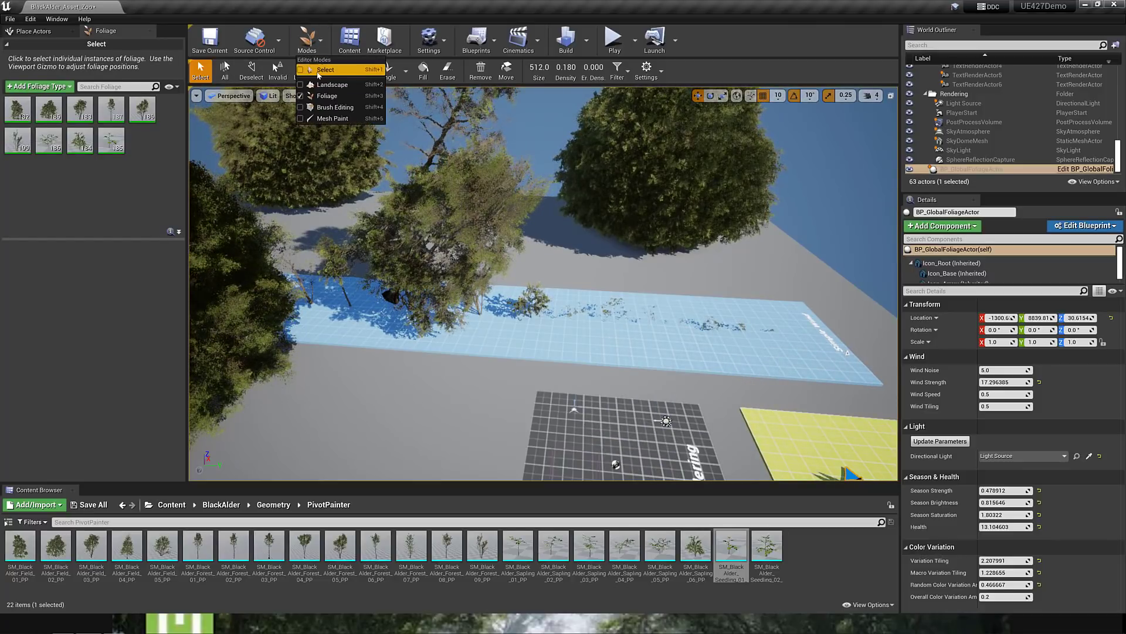
click(321, 70)
- Set the Global Foliage Actor's Wind Strength to 2.955593 and view the painted trees
key(d)
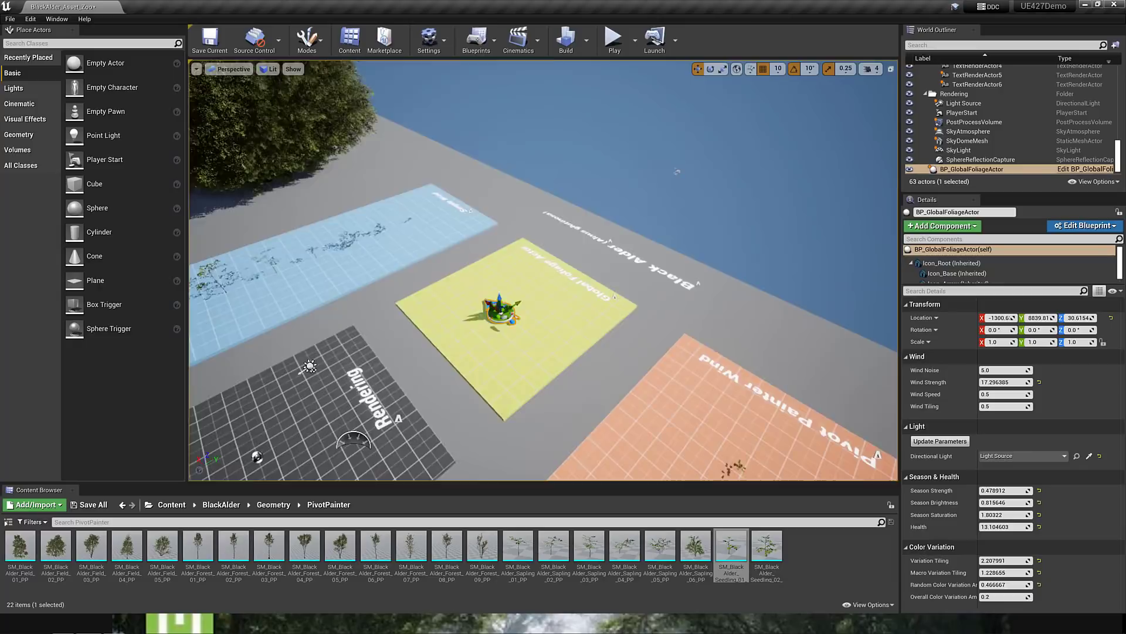
key(s)
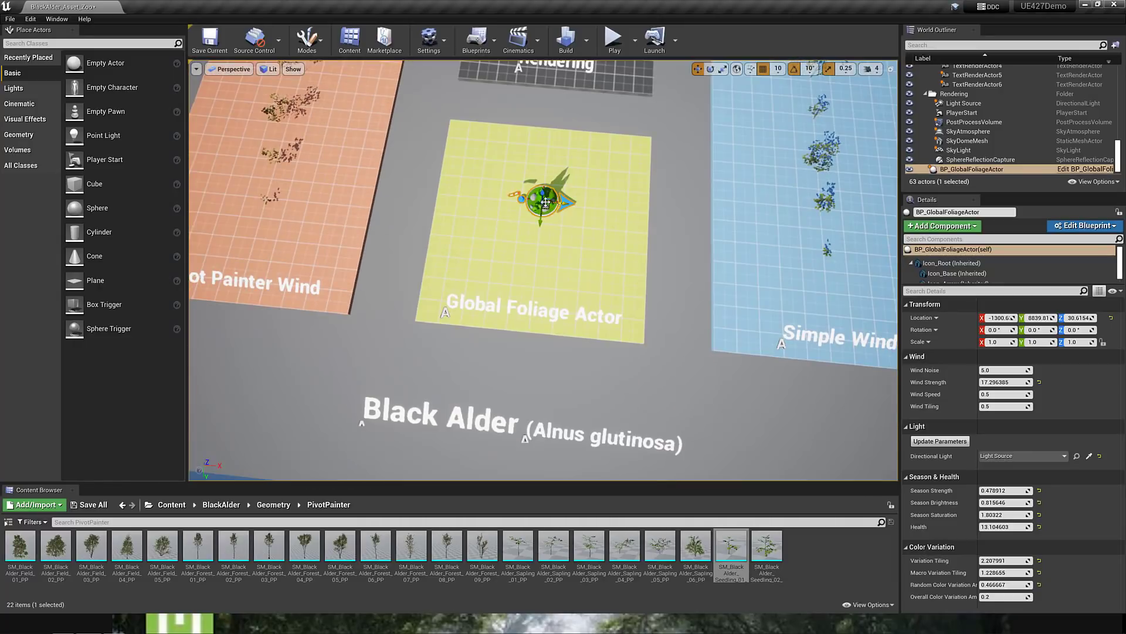
drag(1006, 380, 985, 380)
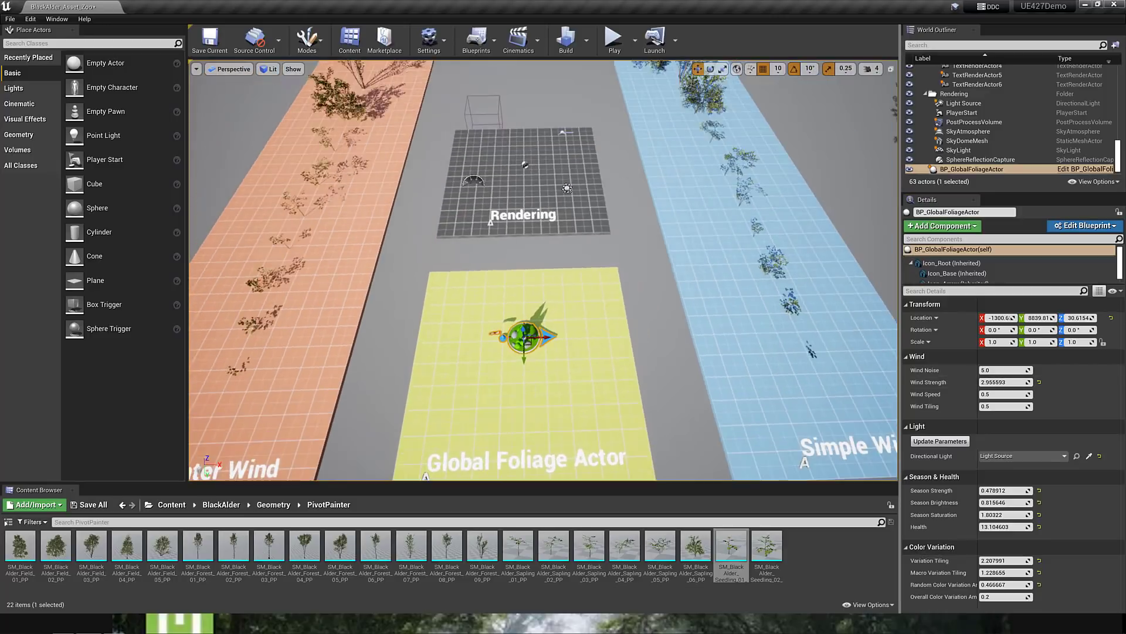
drag(543, 352, 550, 251)
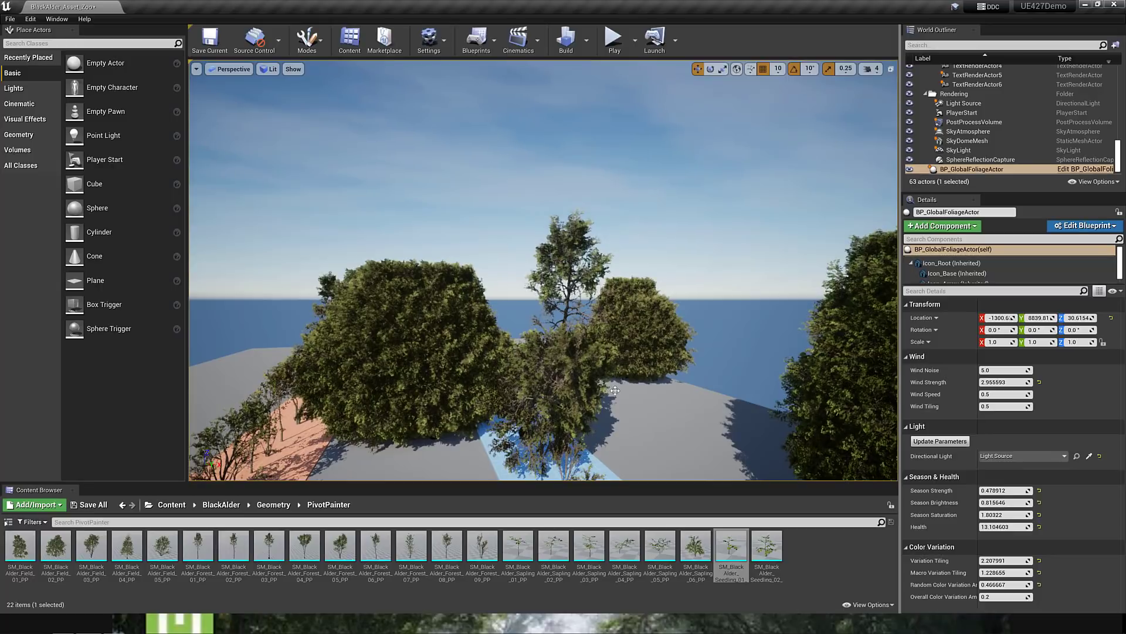
right_click(761, 429)
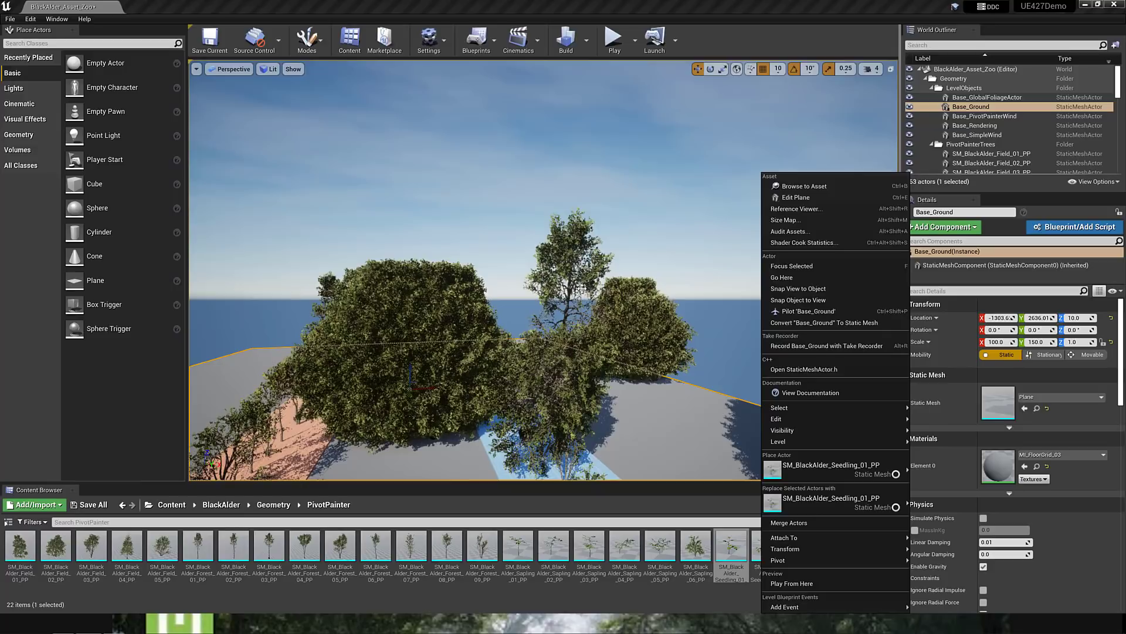
- Switch to the Quixel article in the browser and read its Megascans Trees introduction and What's in the Pack section
key(alt+Tab)
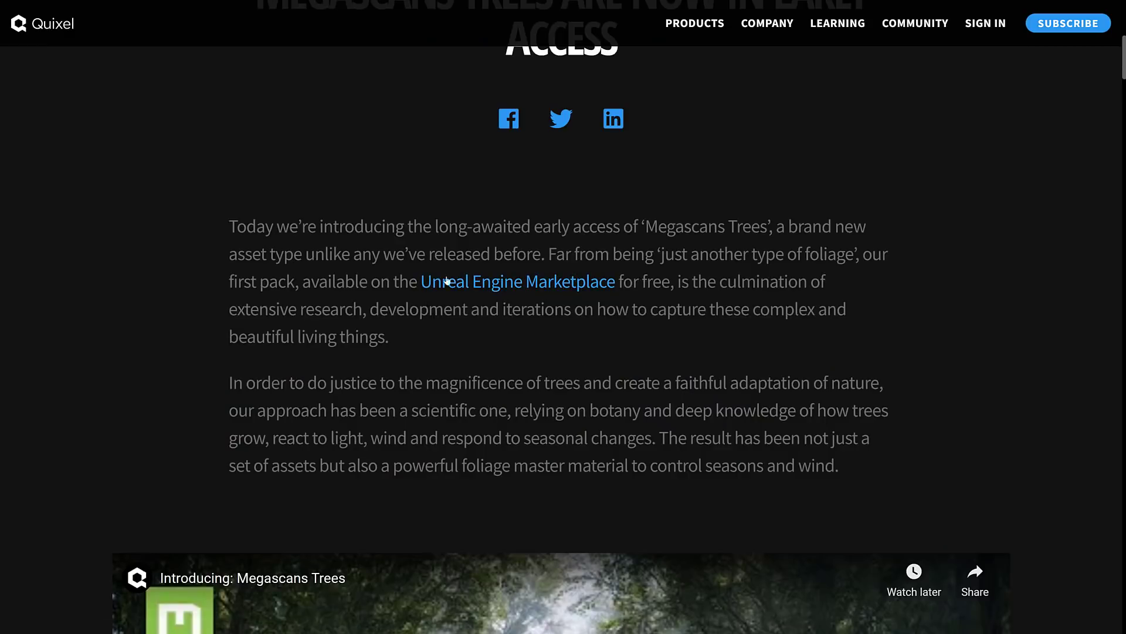
drag(521, 229, 642, 233)
click(641, 234)
scroll(560, 317, down, 1)
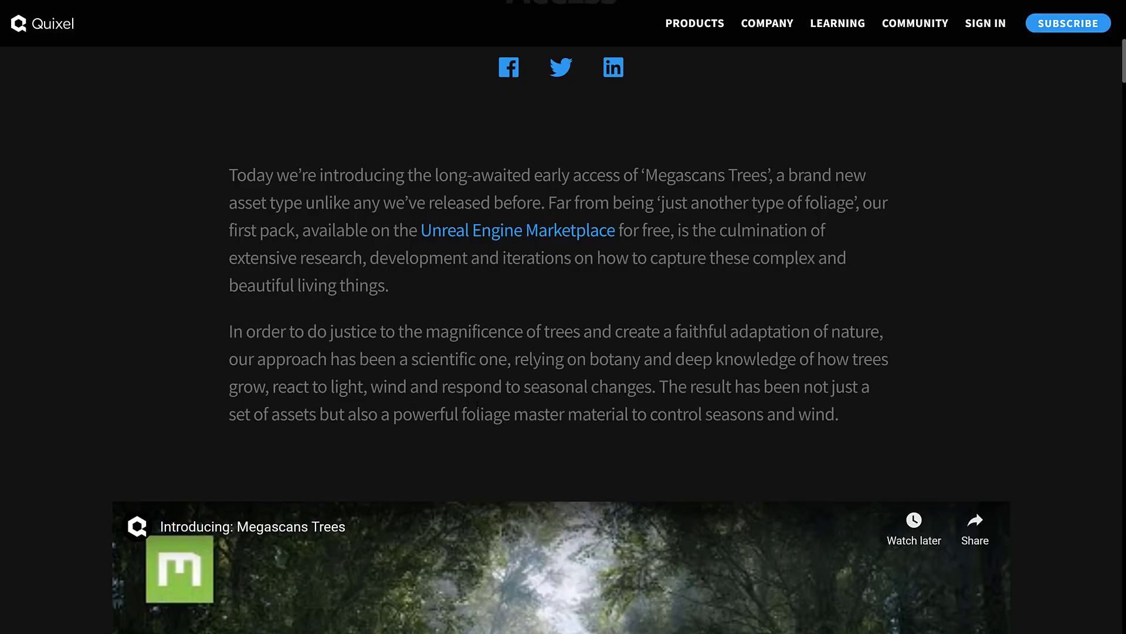
scroll(568, 387, down, 15)
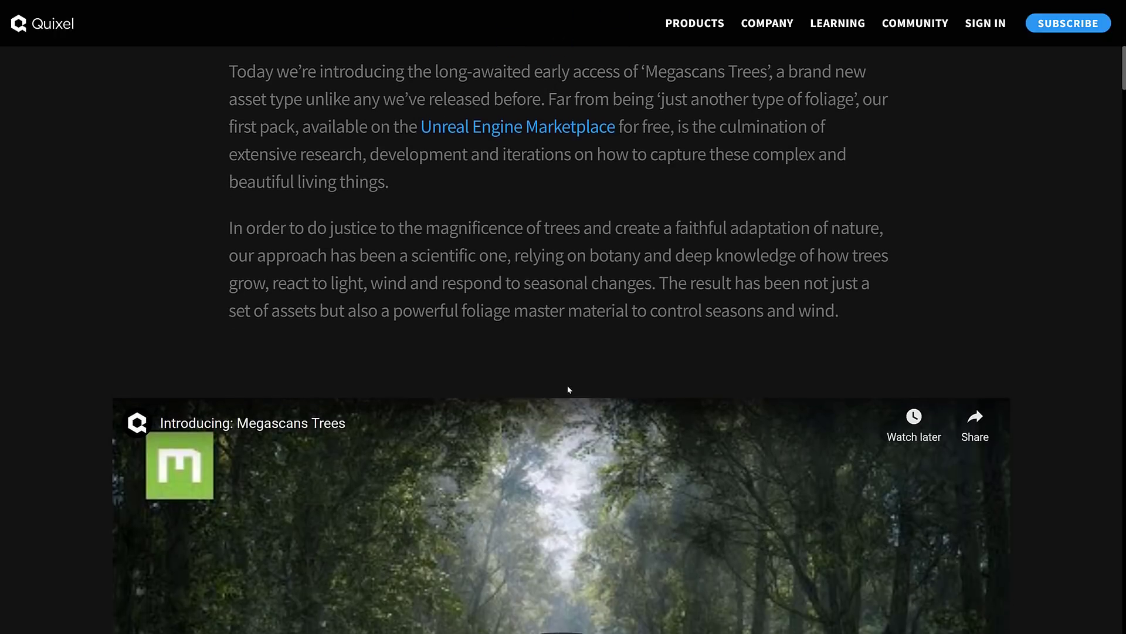
scroll(566, 384, down, 2)
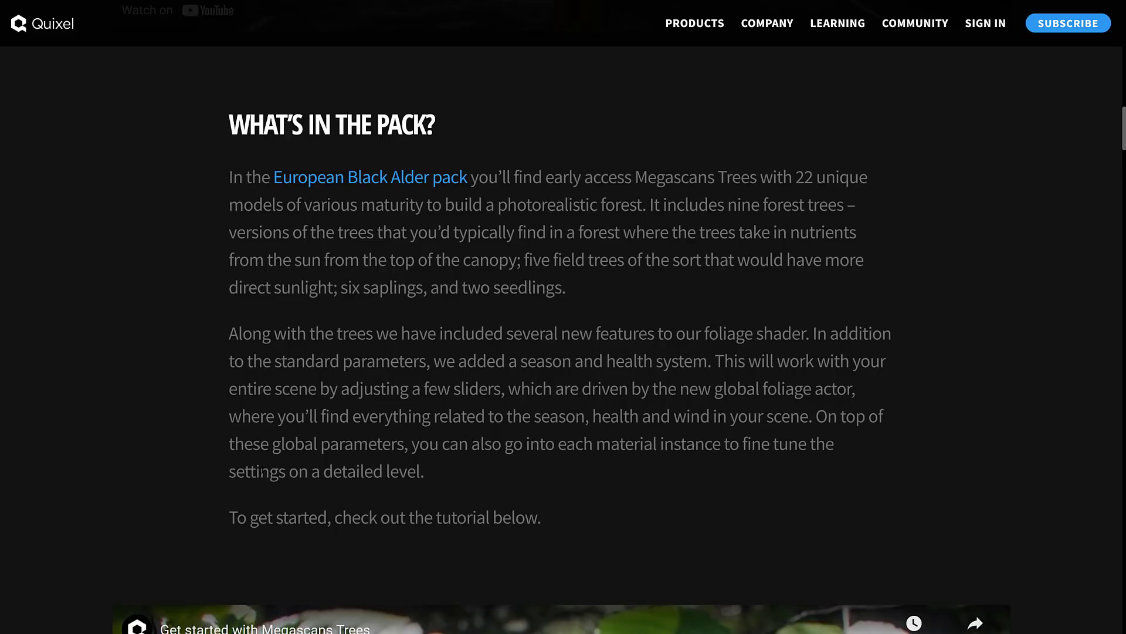
scroll(440, 471, down, 8)
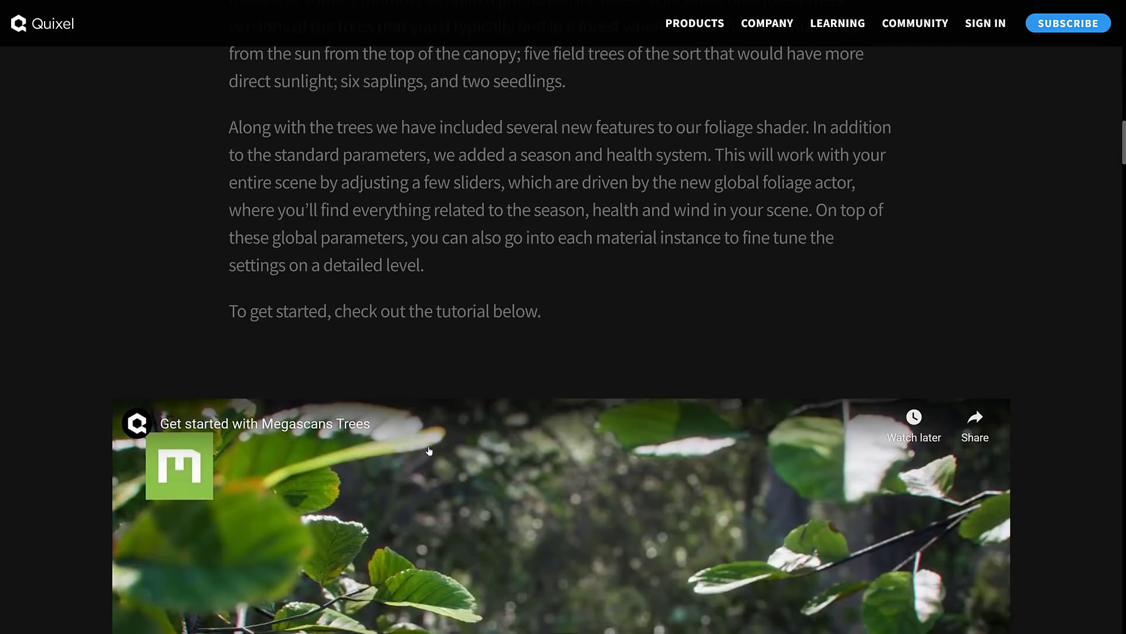
- Read the article's What's Next section on upcoming tree species and Bridge availability
scroll(582, 463, down, 10)
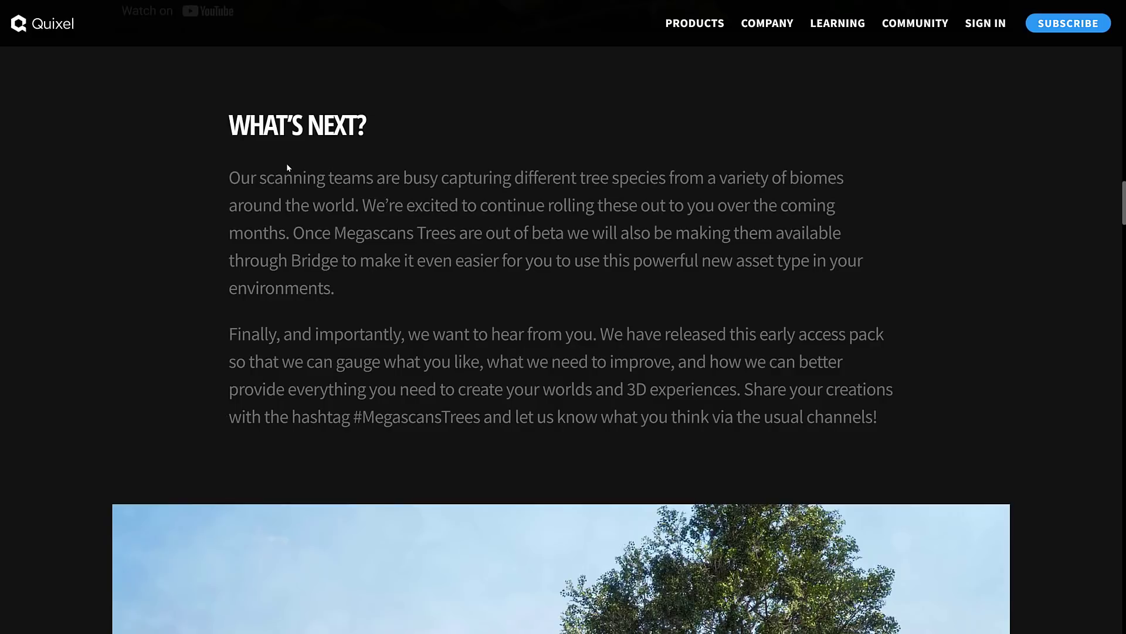
scroll(742, 467, down, 4)
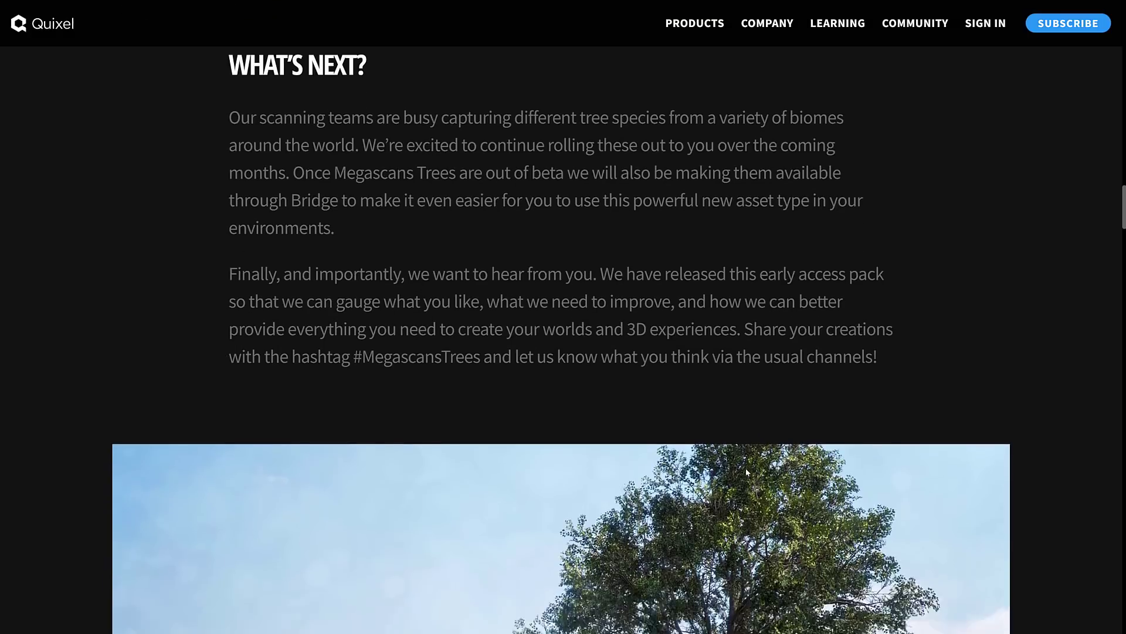
scroll(737, 467, up, 1)
scroll(737, 467, up, 4)
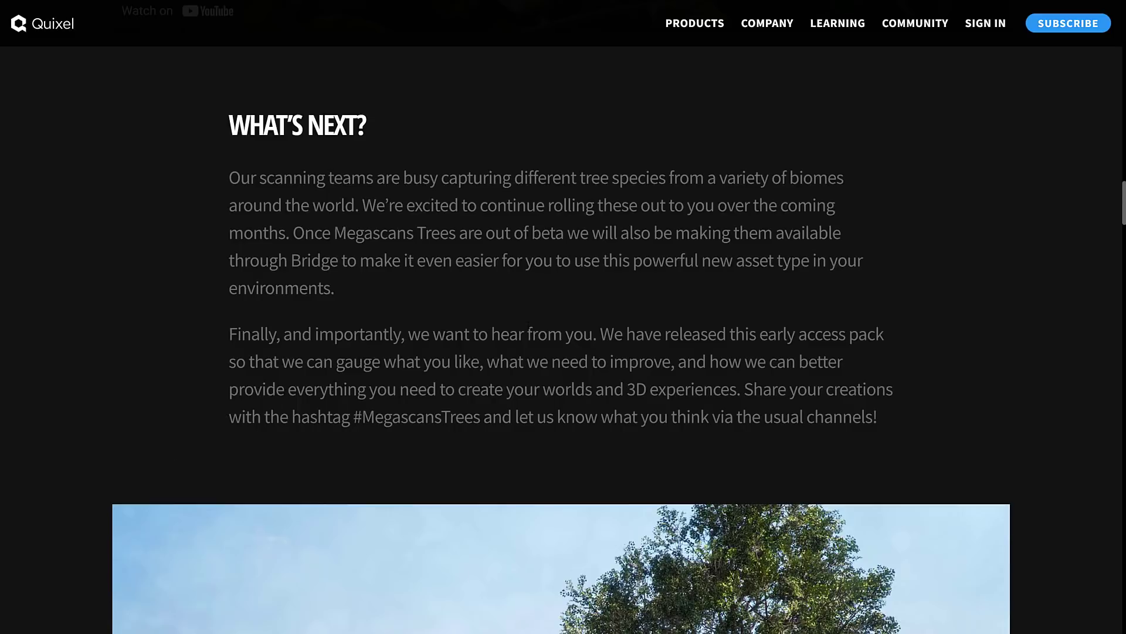
- Look through the article's gallery of tree renders and return to the embedded Get started with Megascans Trees video
scroll(573, 290, down, 10)
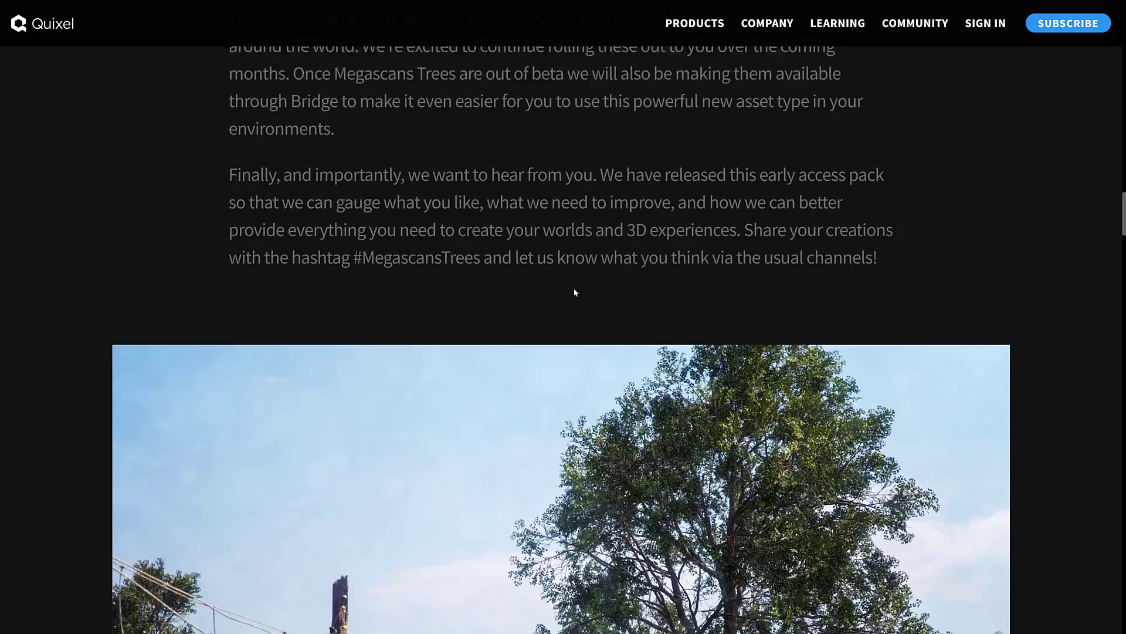
scroll(666, 324, down, 20)
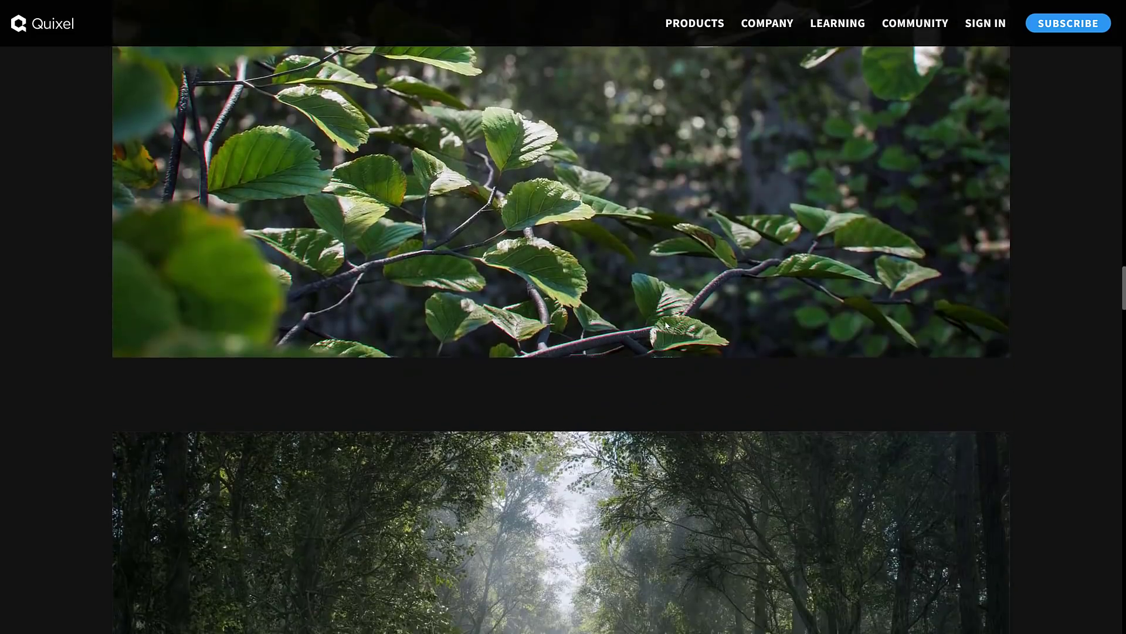
scroll(665, 324, down, 20)
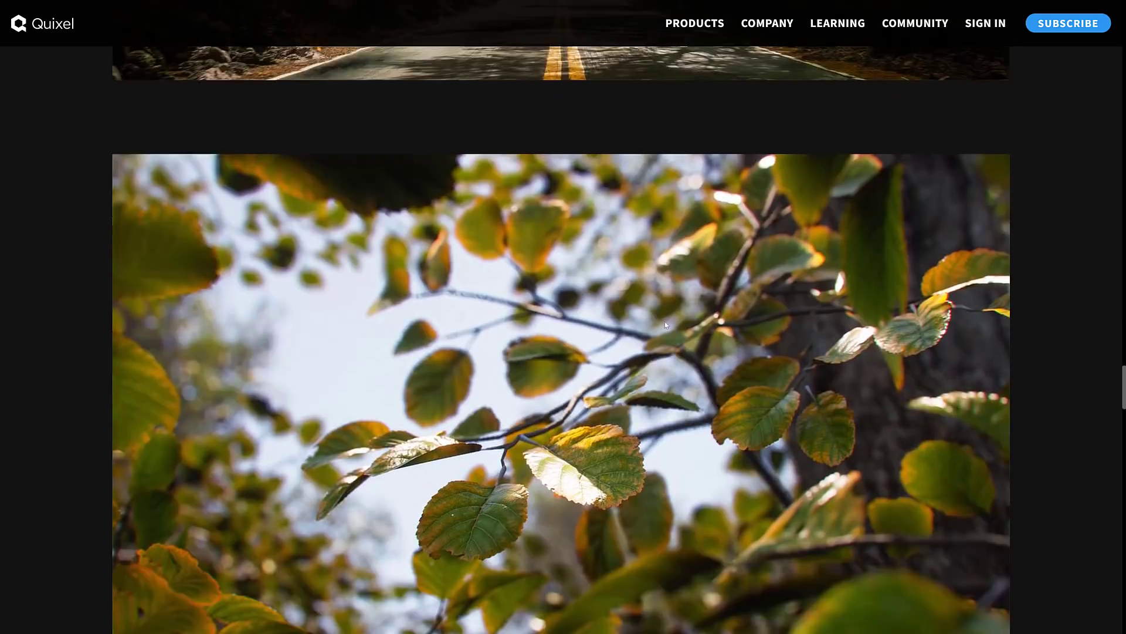
scroll(666, 324, down, 18)
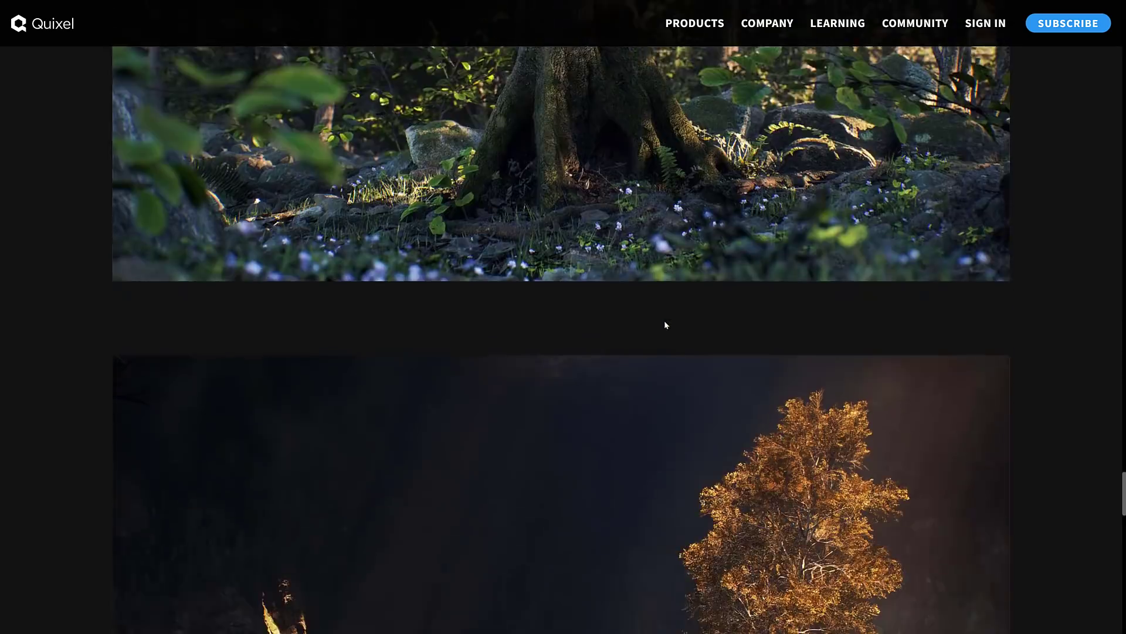
scroll(666, 324, up, 20)
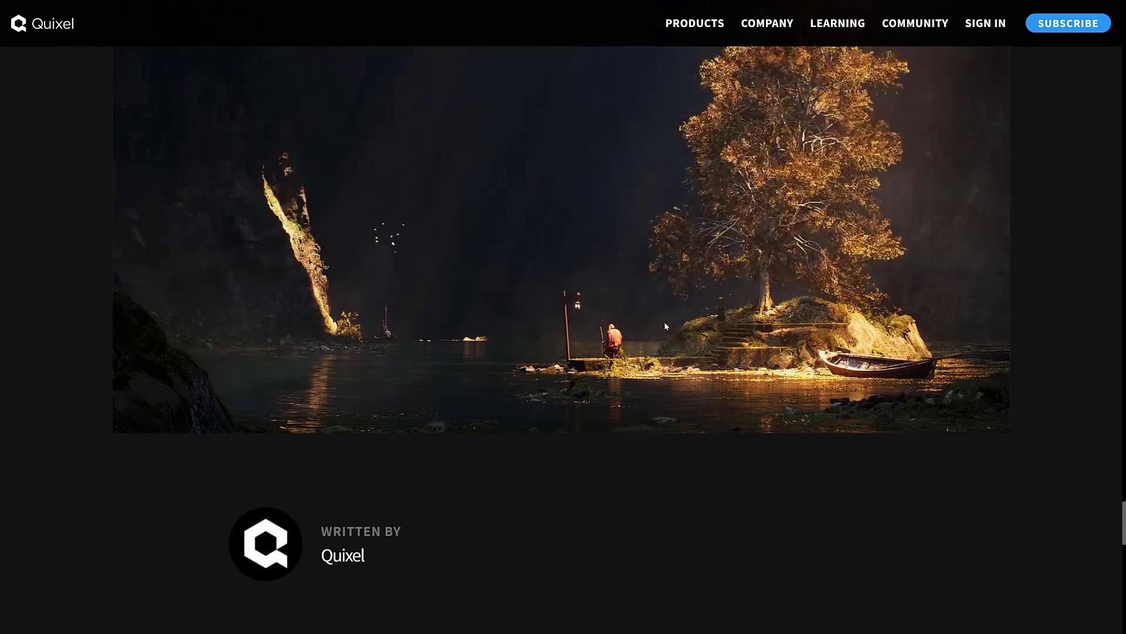
scroll(665, 327, up, 20)
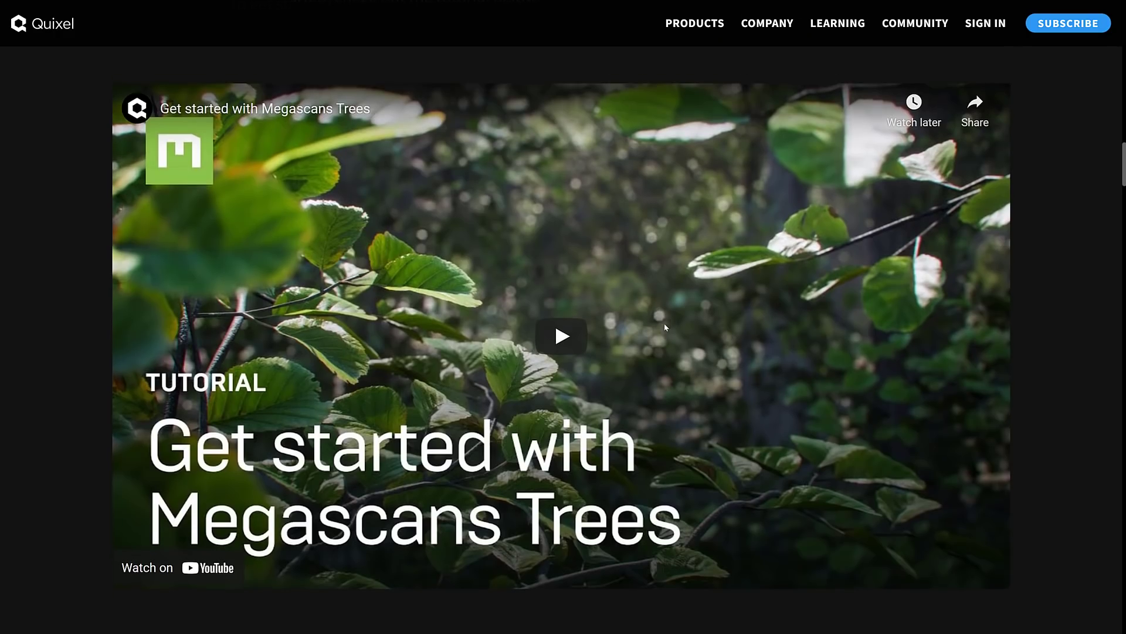
- Open the European Black Alder pack's Unreal Marketplace page and review its description and technical details
scroll(664, 323, down, 1)
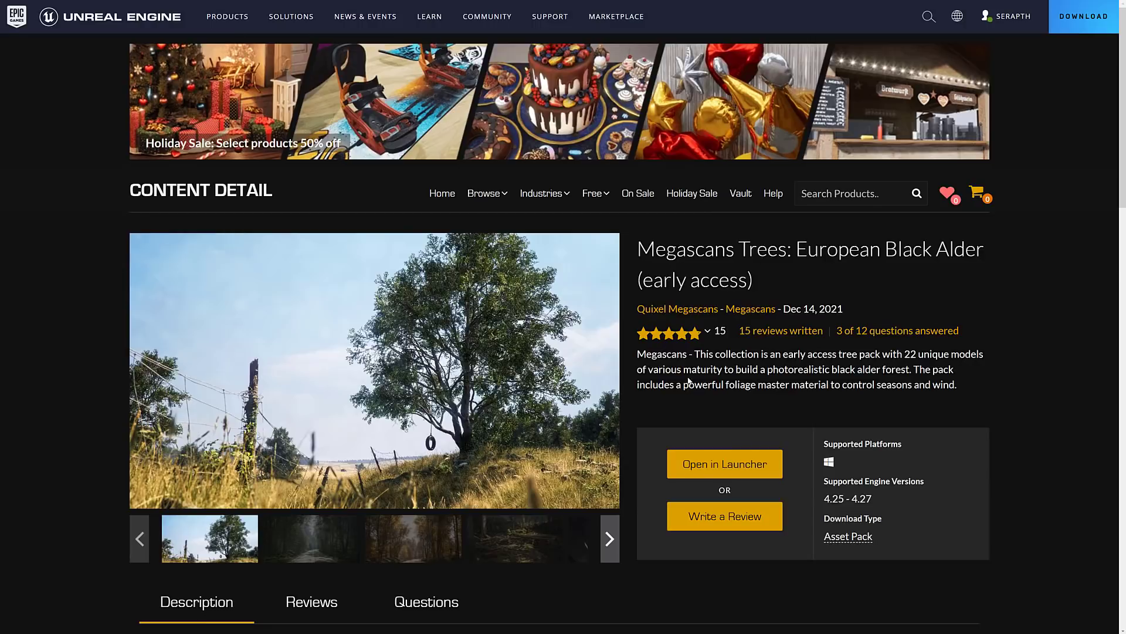
scroll(802, 346, down, 4)
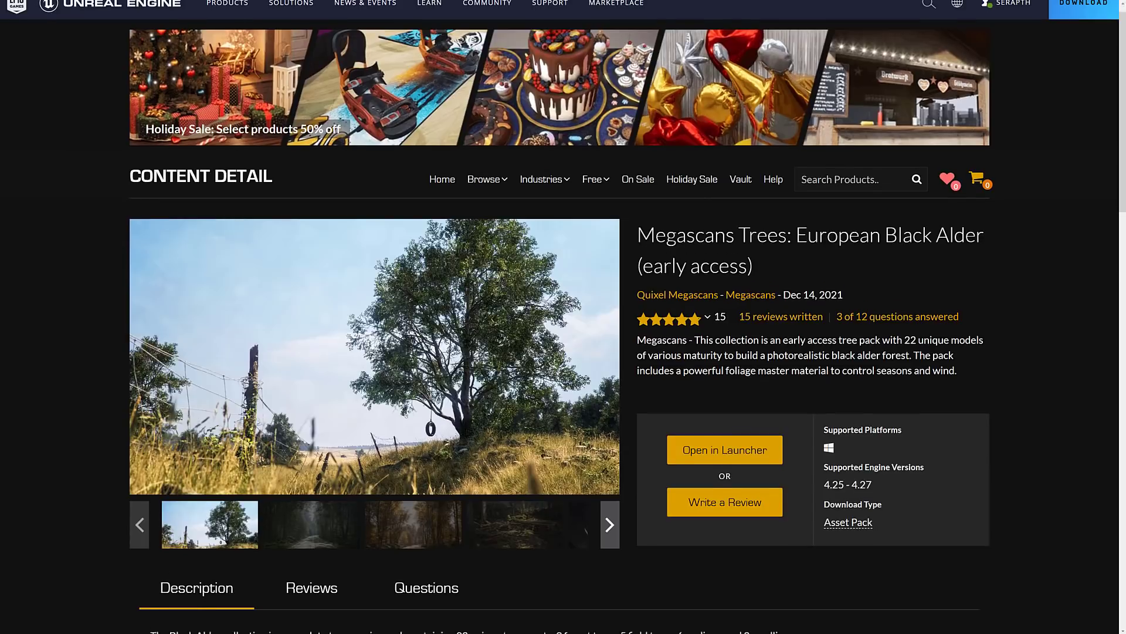
scroll(803, 346, down, 3)
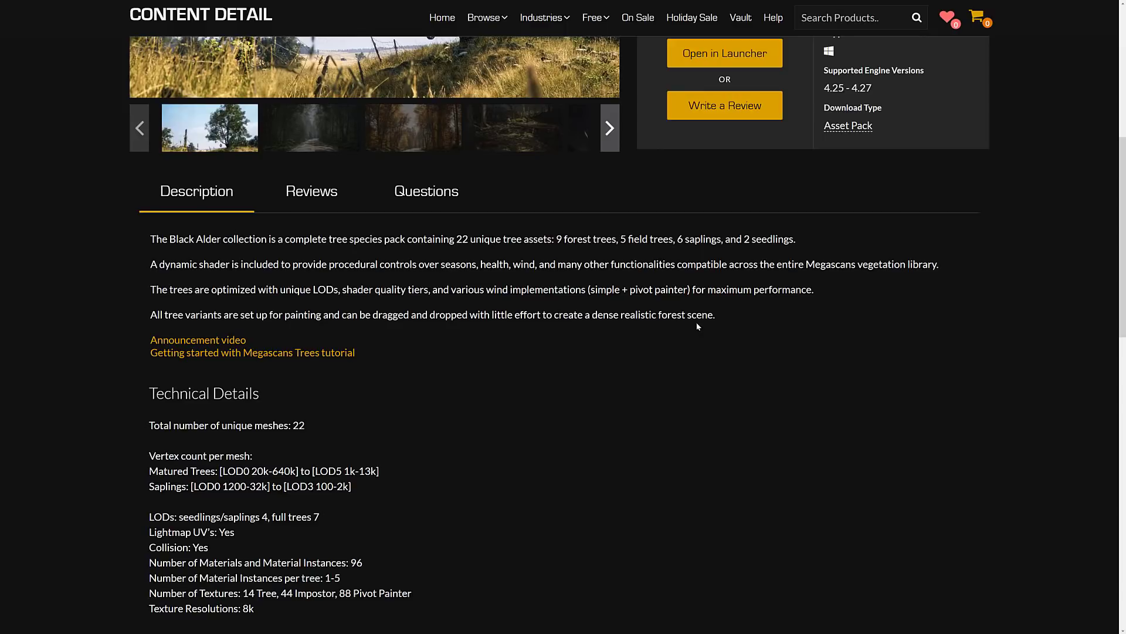
- Switch back to Unreal Engine and inspect the leaves and bark inside the dense painted tree clump up close
key(alt+Tab)
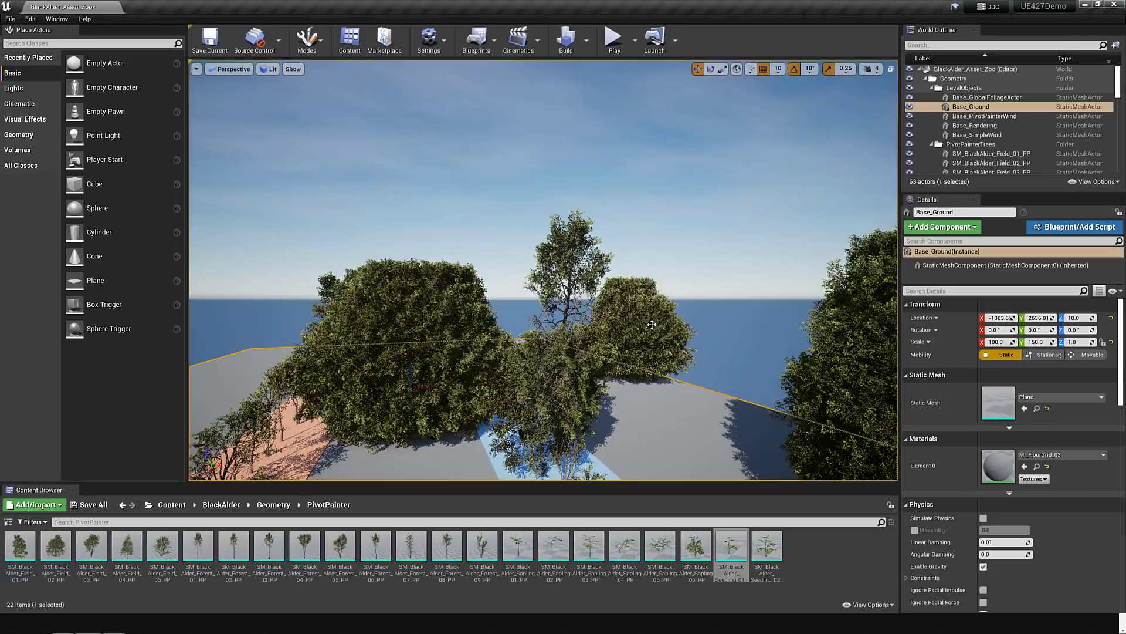
drag(543, 269, 879, 352)
key(w)
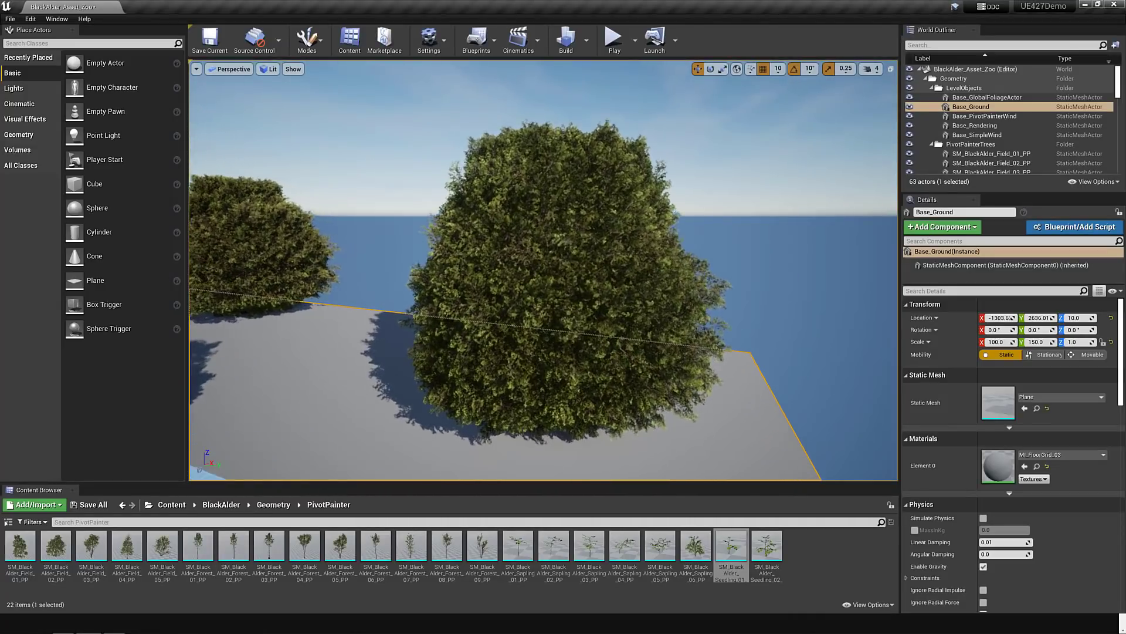
key(w)
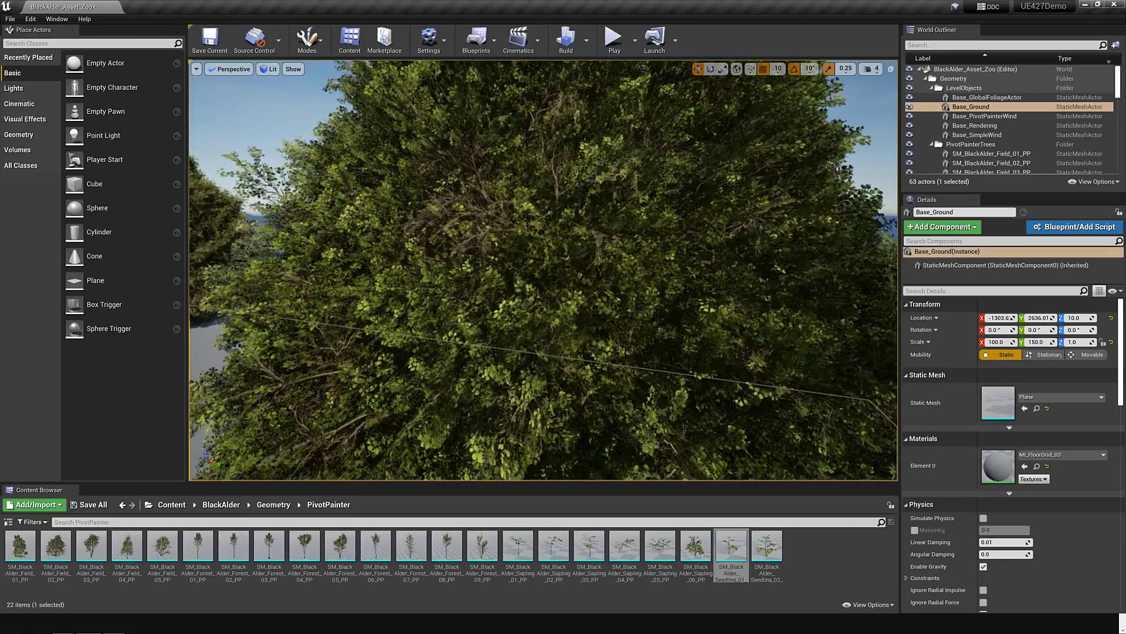
key(w)
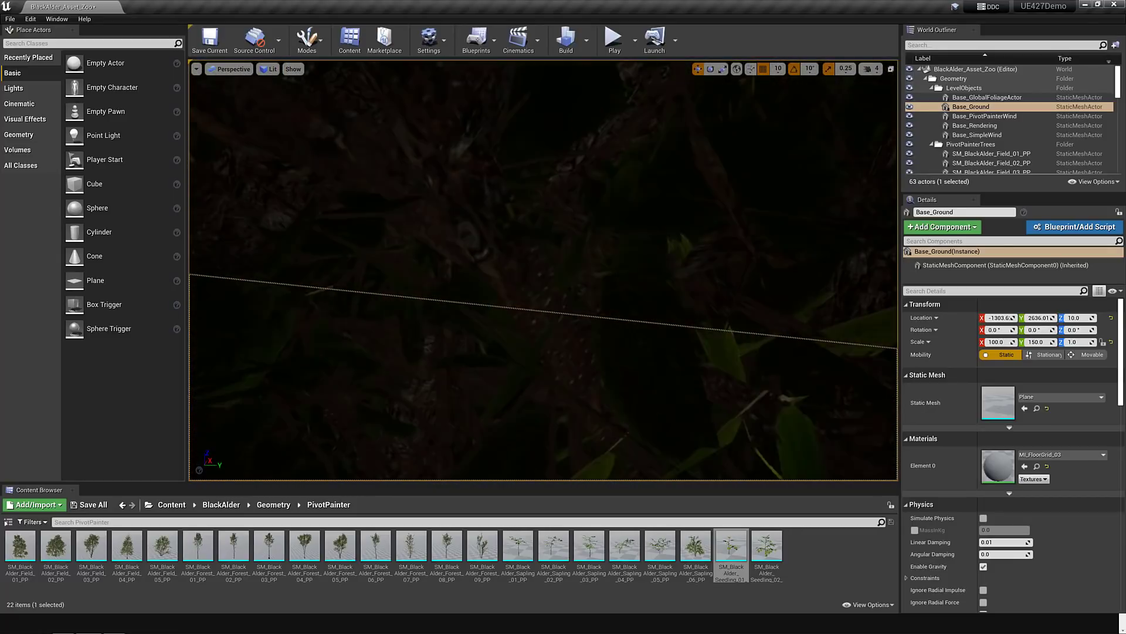
key(w)
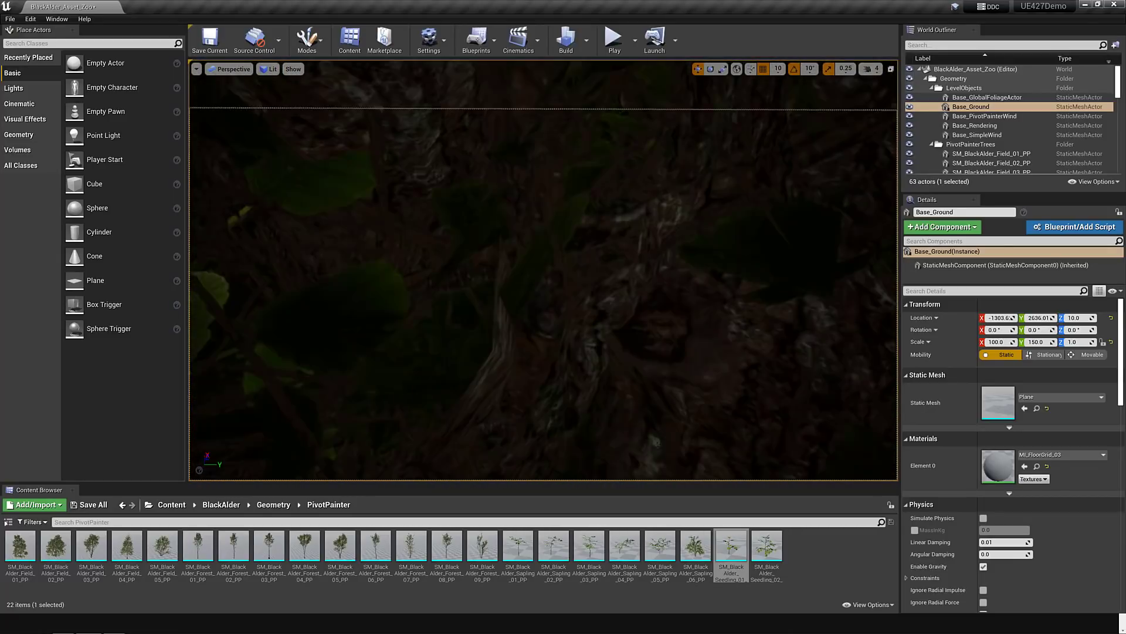
key(w)
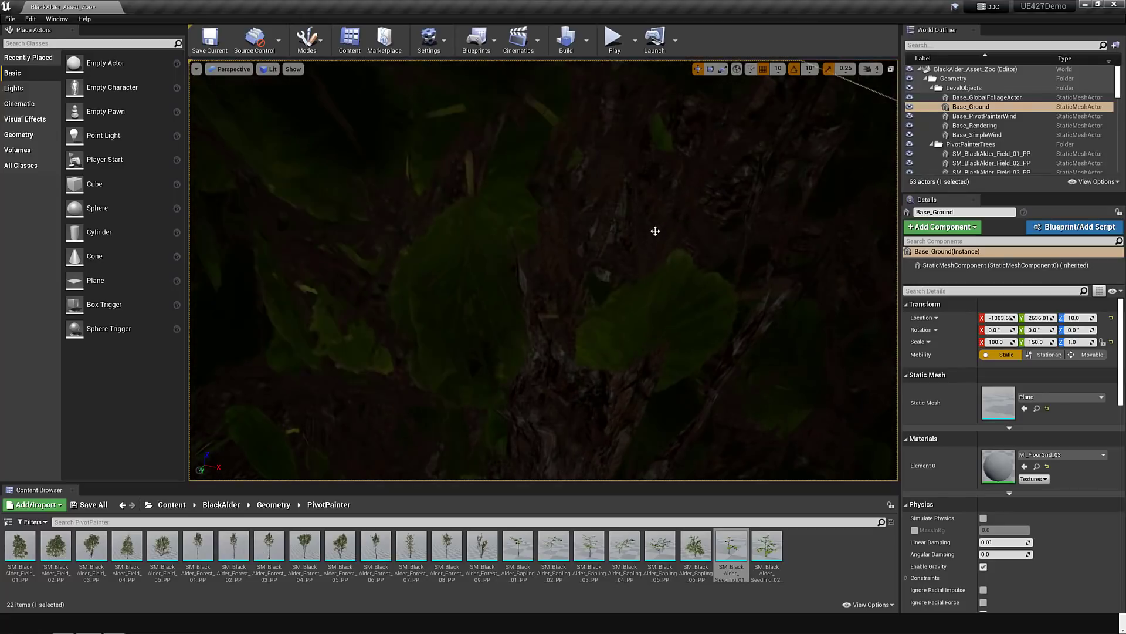
- Switch to the Marketplace page and examine the pack's vertex counts, LODs, texture details and licensing notes
key(alt+Tab)
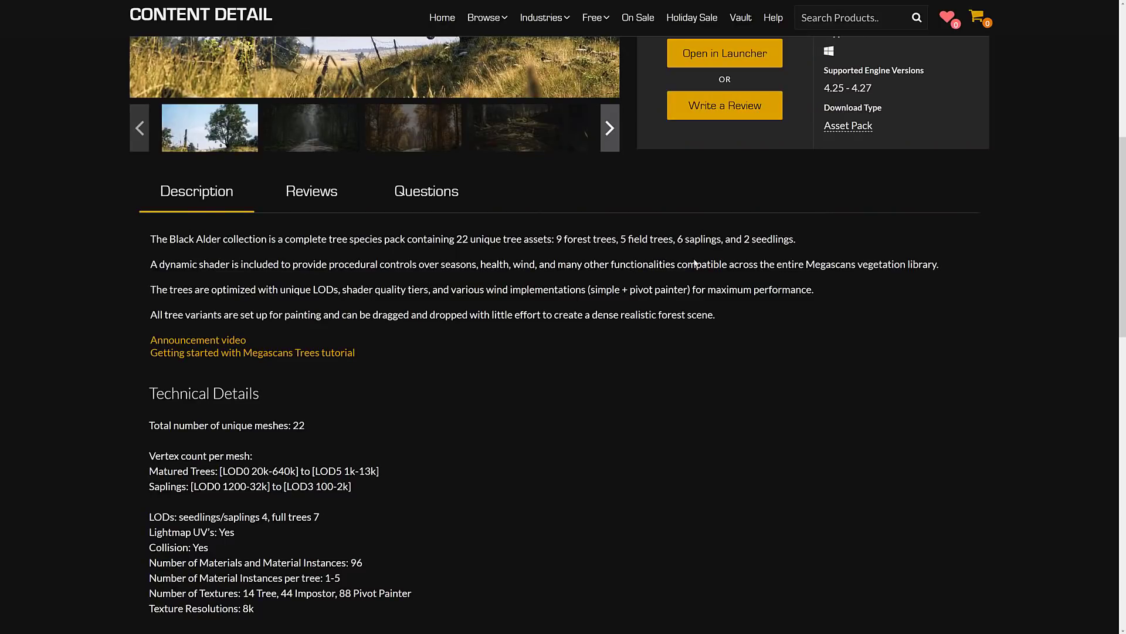
scroll(492, 392, down, 3)
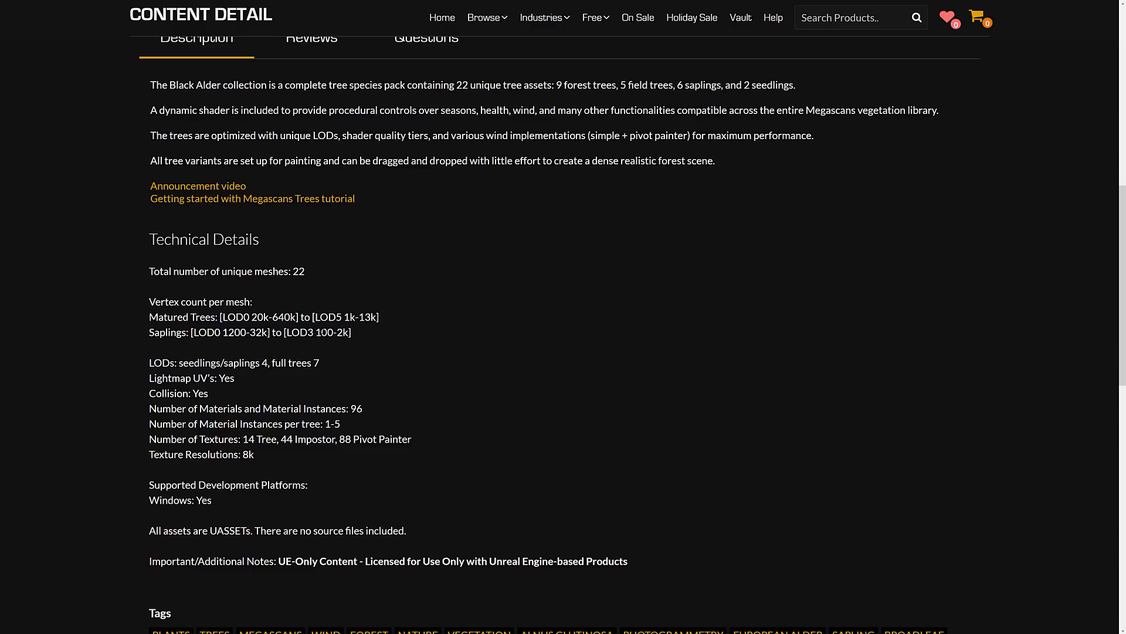
- Check the texture resolution entry in the pack's Technical Details, highlighting its value briefly
scroll(203, 304, down, 1)
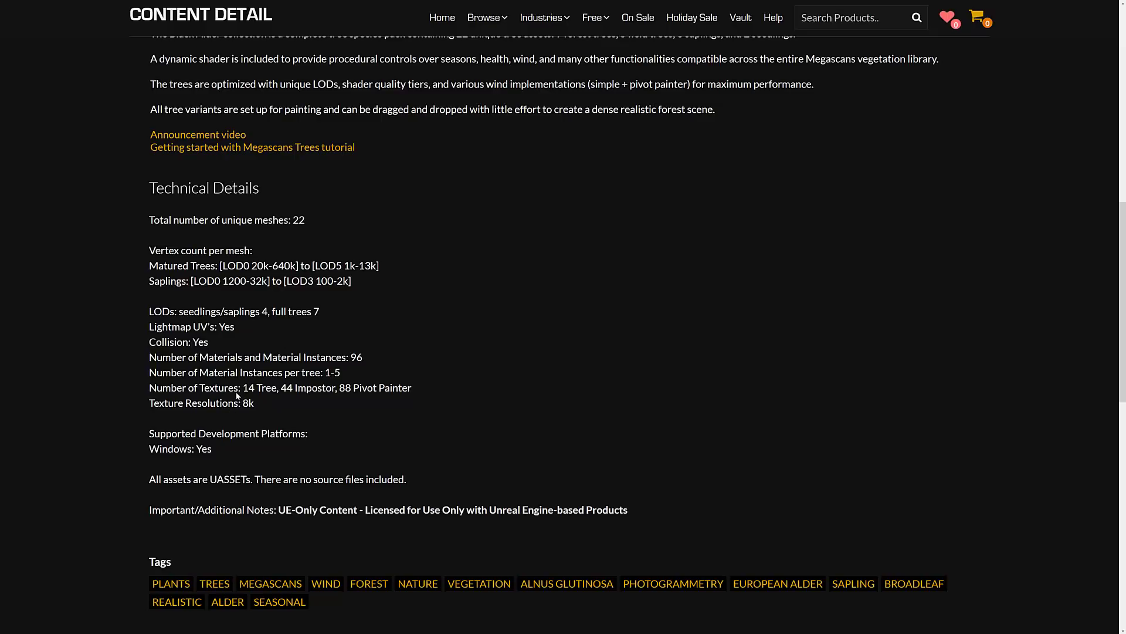
drag(239, 402, 283, 410)
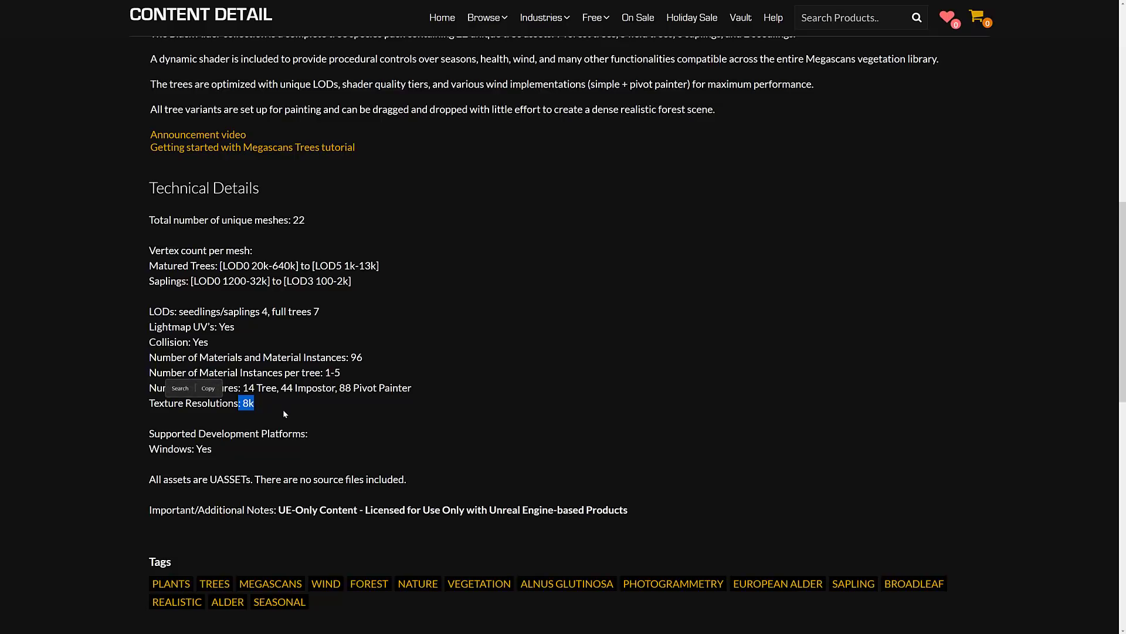
click(283, 414)
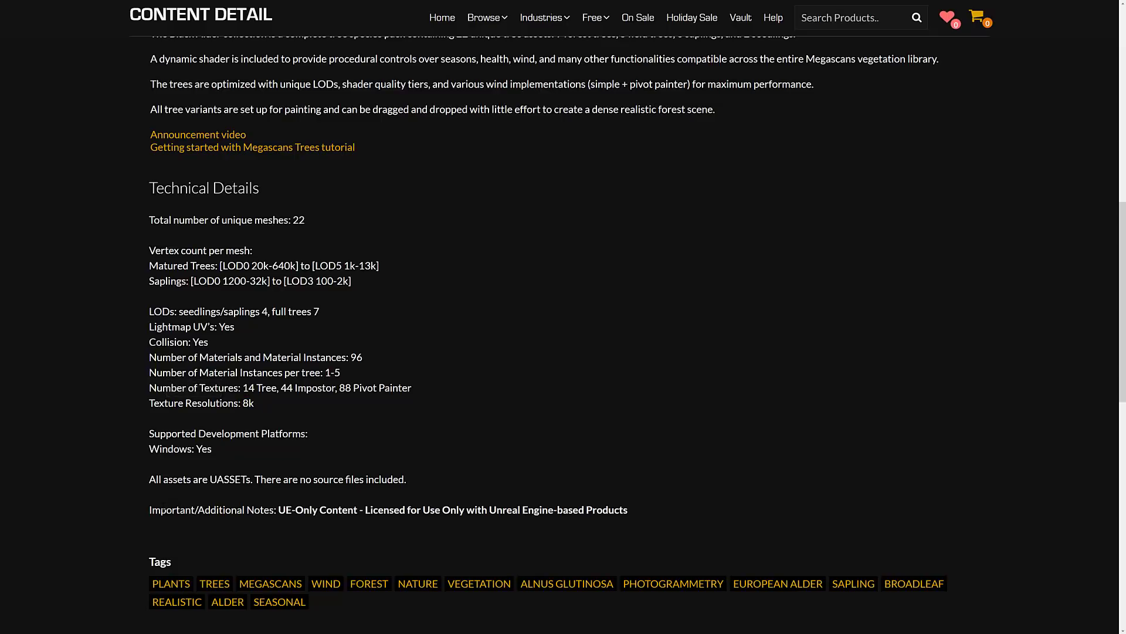
- Highlight the Important/Additional Notes line about UE-only licensing to read it, and return to the product overview
mouse_move(150, 509)
mouse_down()
mouse_move(699, 498)
mouse_move(148, 514)
mouse_up()
click(674, 506)
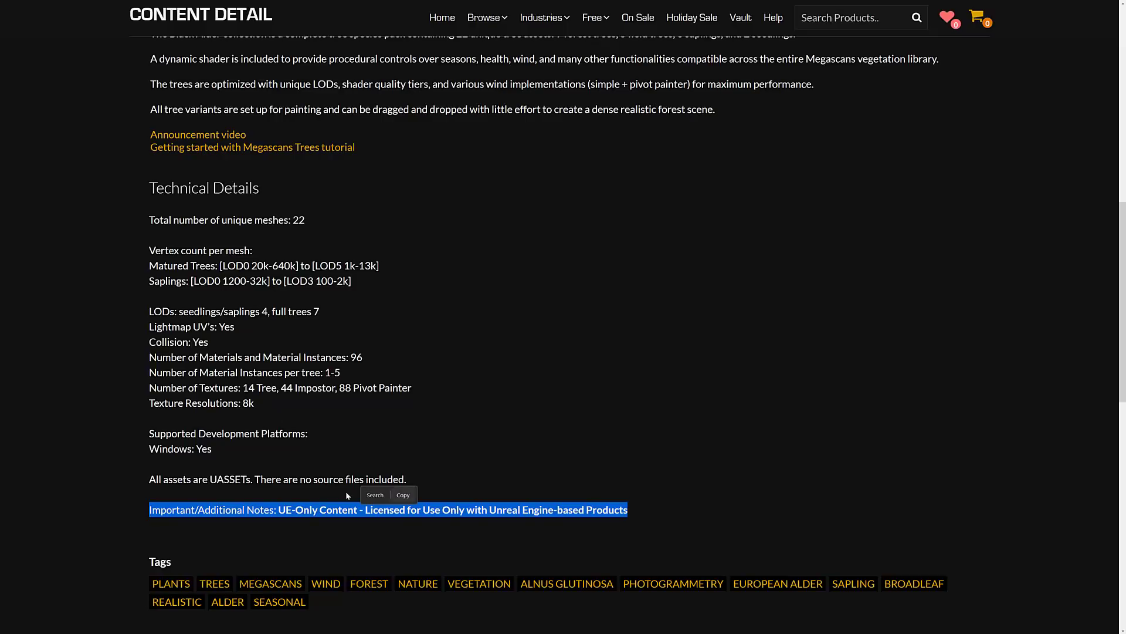
click(482, 409)
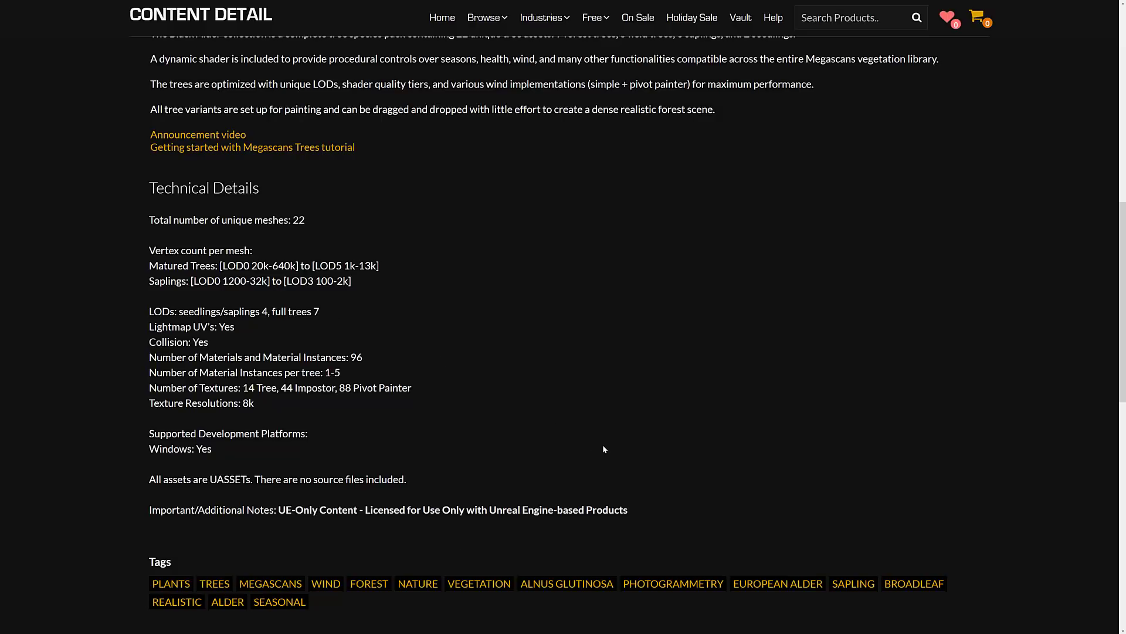
scroll(603, 449, up, 12)
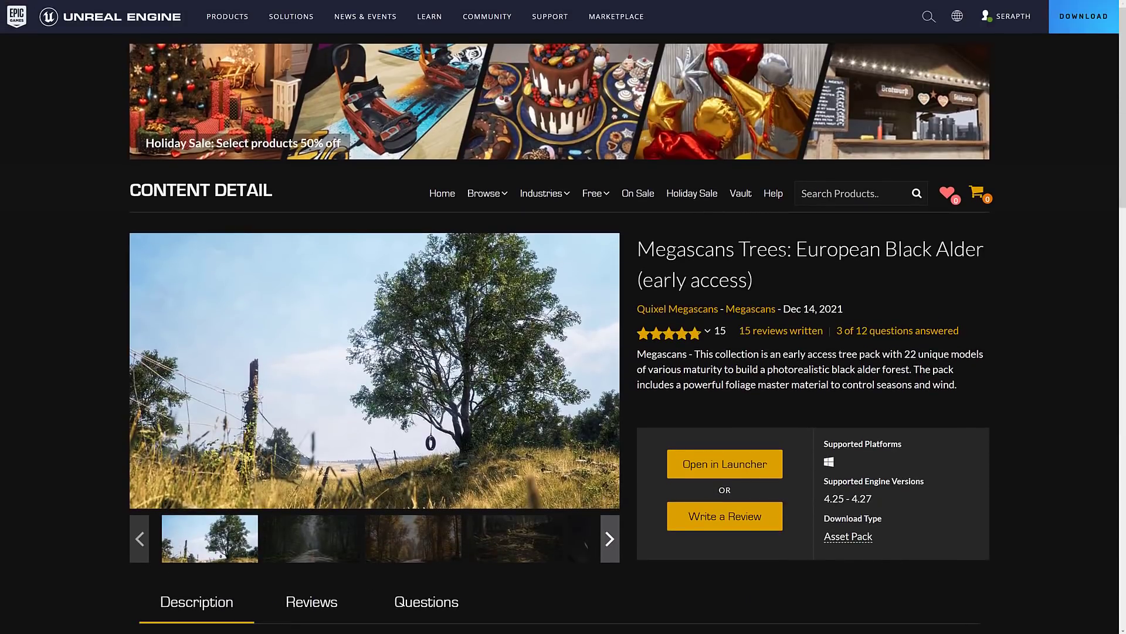